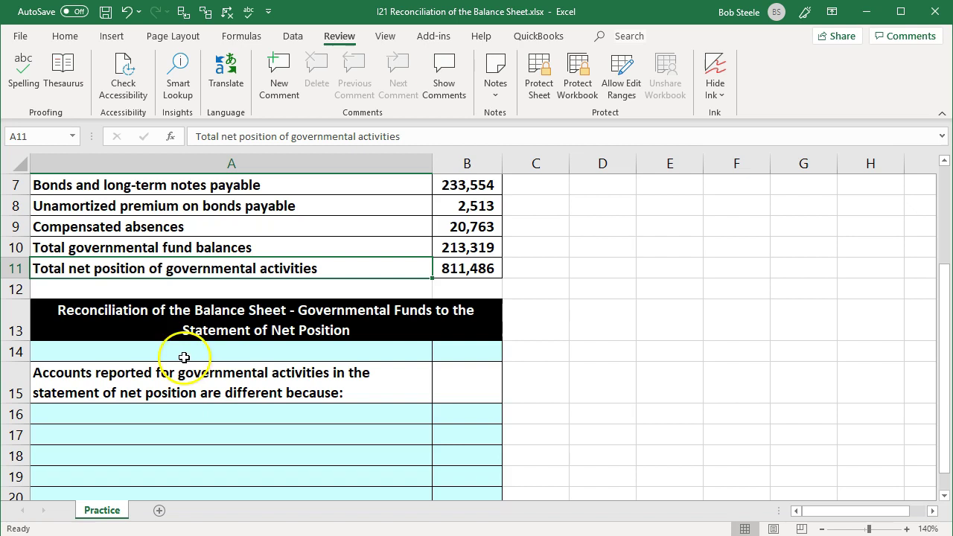
Examine the account labels in A2:A11 and their balances, from deferred inflows down to total net position of governmental activities.
{"action": "left_click", "coordinate": [458, 153]}
{"action": "scroll", "coordinate": [458, 150], "scroll_direction": "up", "scroll_amount": 2}
{"action": "left_click", "coordinate": [459, 153]}
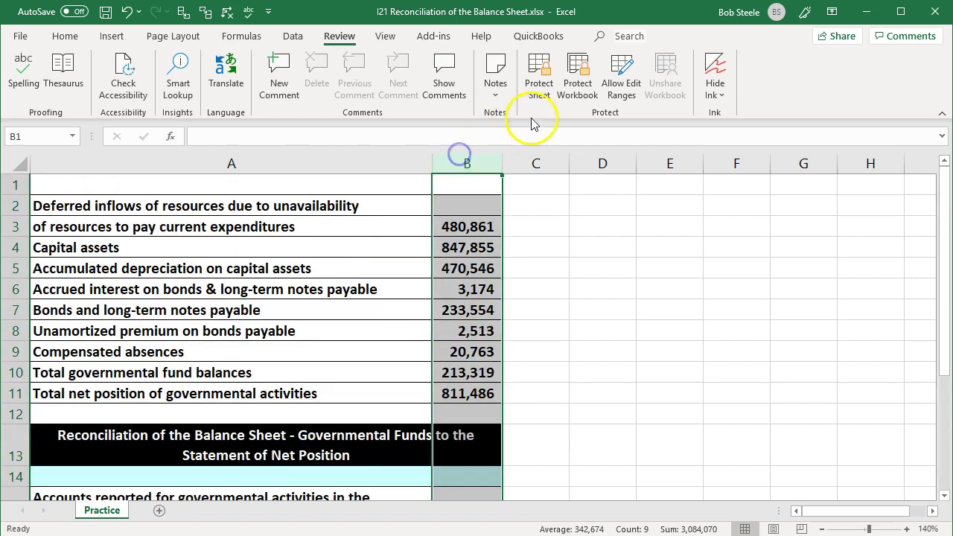
{"action": "left_click", "coordinate": [643, 252]}
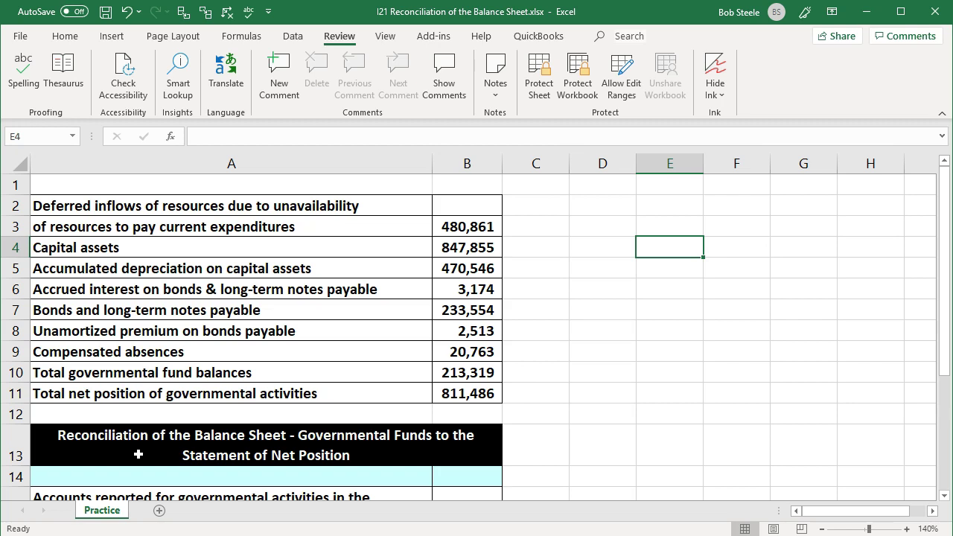
{"action": "left_click", "coordinate": [169, 328]}
{"action": "left_click", "coordinate": [169, 214]}
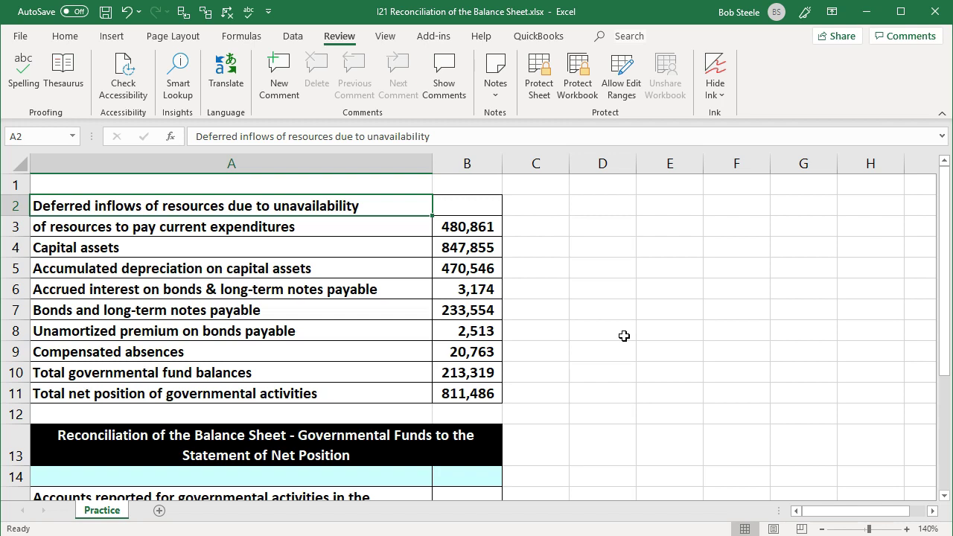
{"action": "key", "text": "Down"}
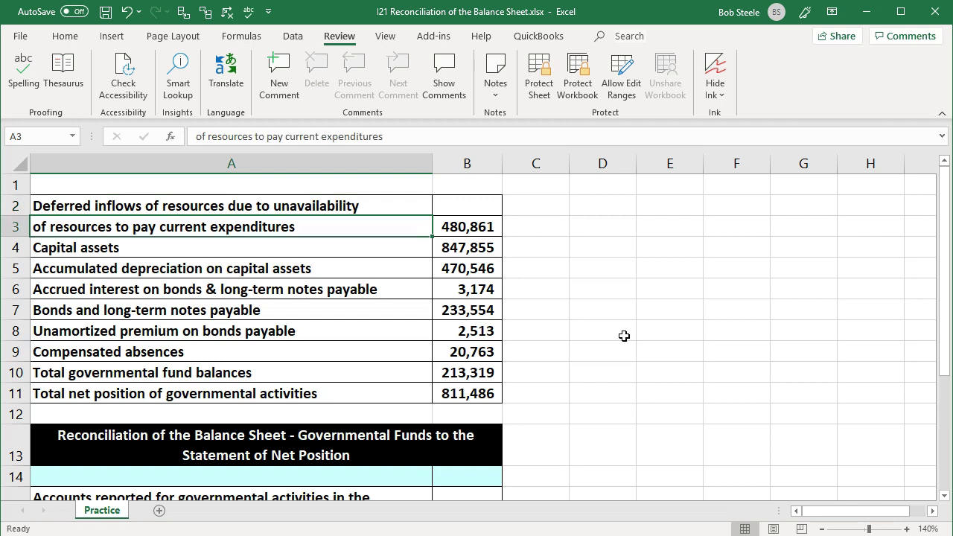
{"action": "key", "text": "Right"}
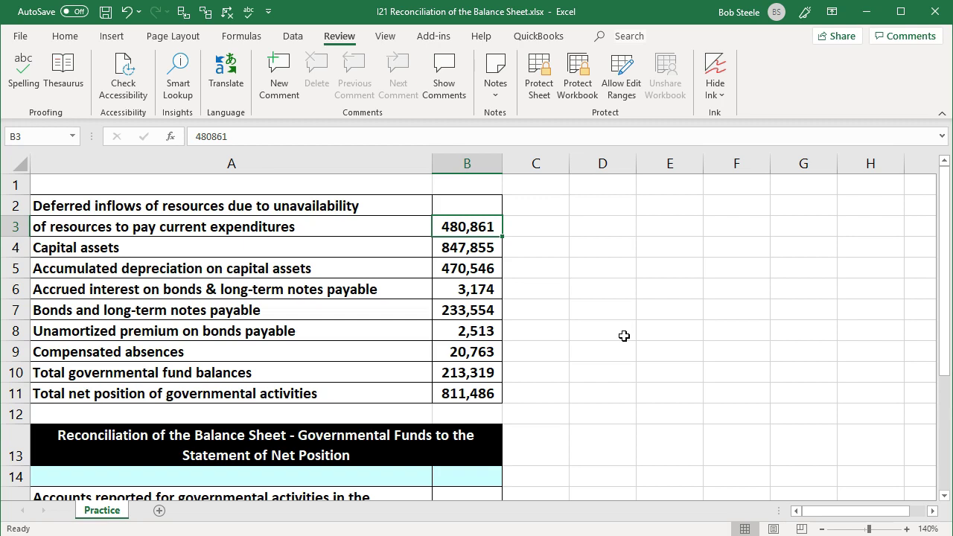
{"action": "key", "text": "Down"}
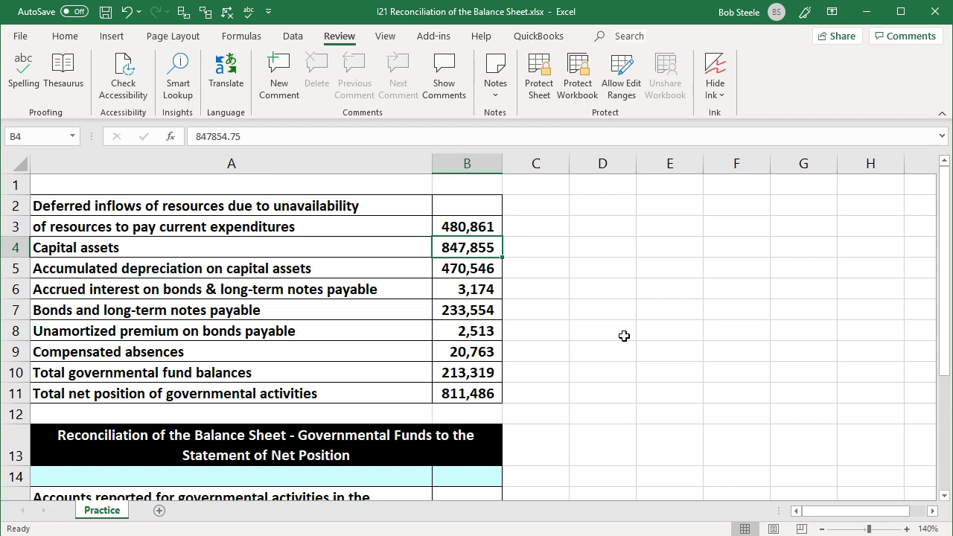
{"action": "key", "text": "Left"}
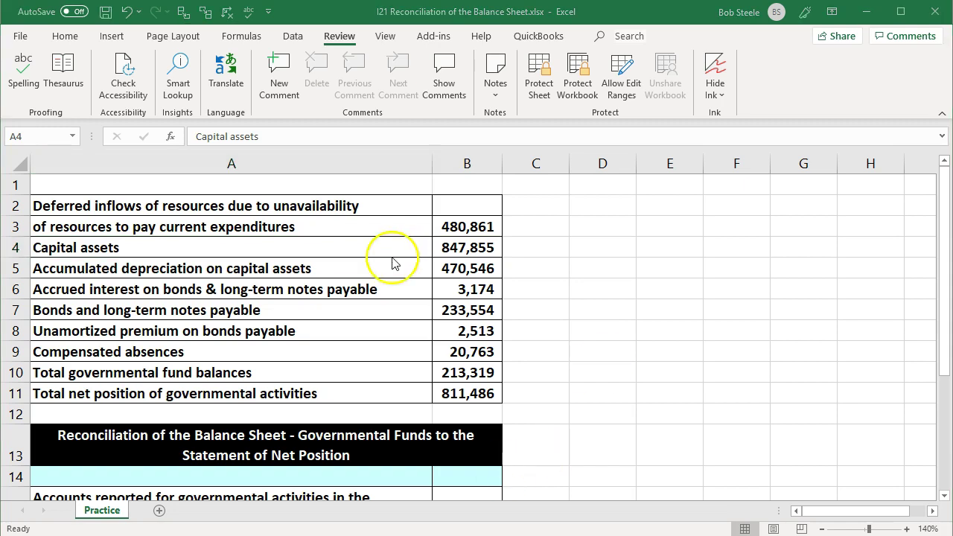
{"action": "key", "text": "Right"}
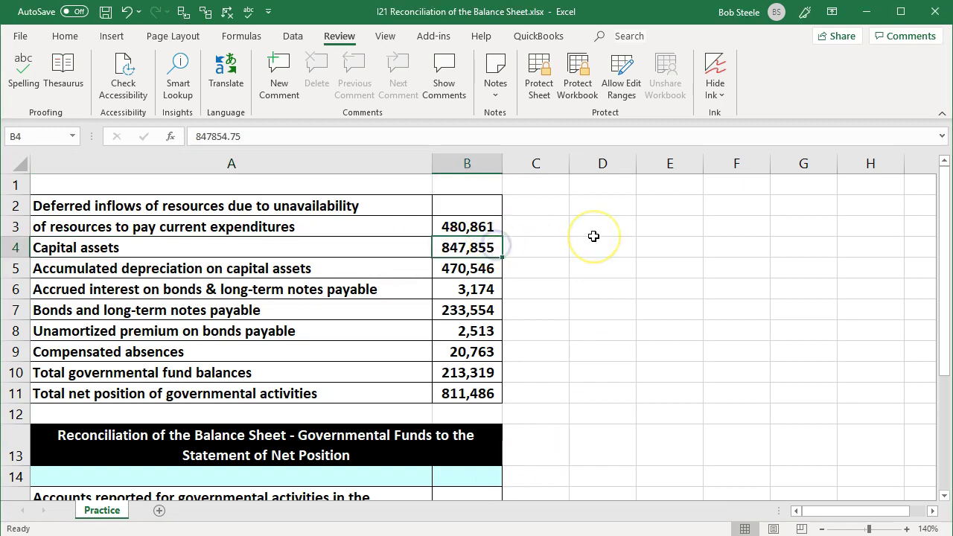
{"action": "key", "text": "Left"}
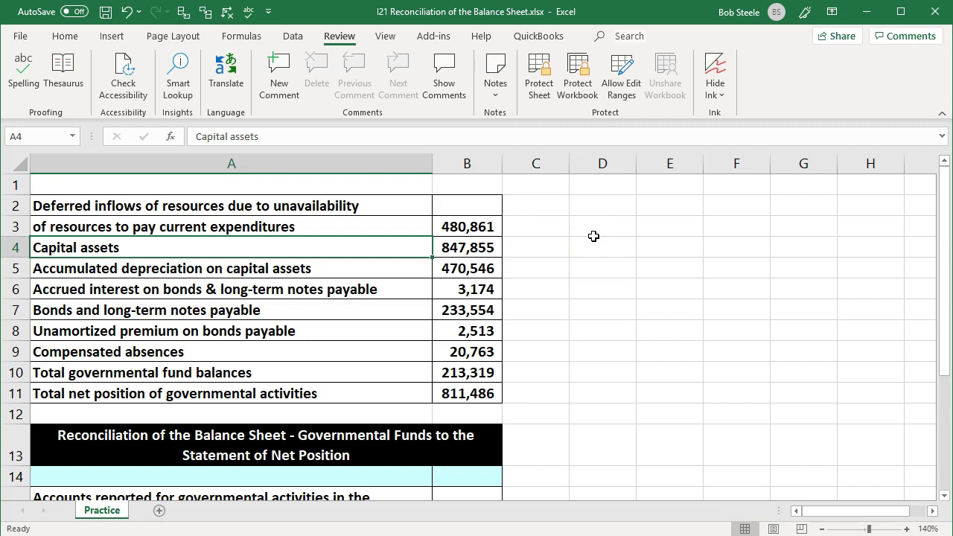
{"action": "key", "text": "Down"}
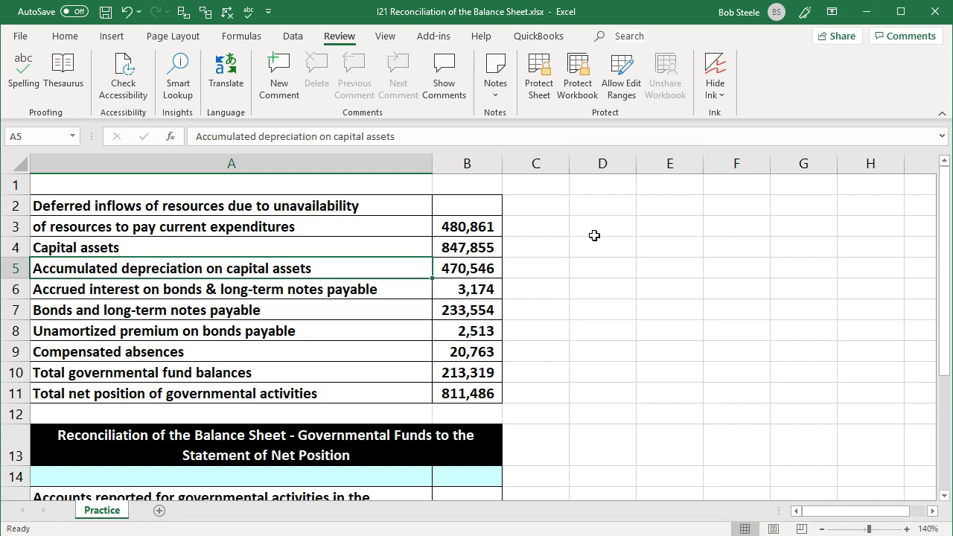
{"action": "key", "text": "Down"}
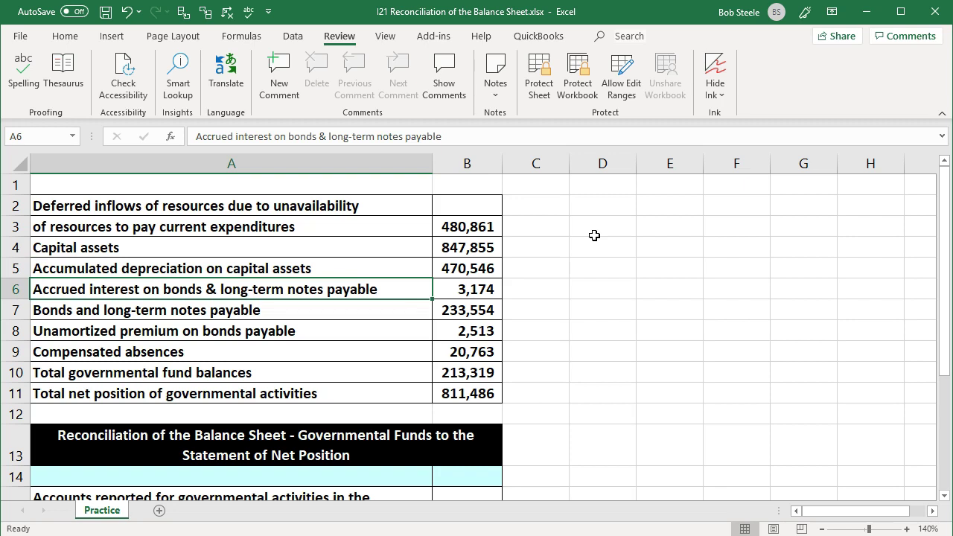
{"action": "key", "text": "Down"}
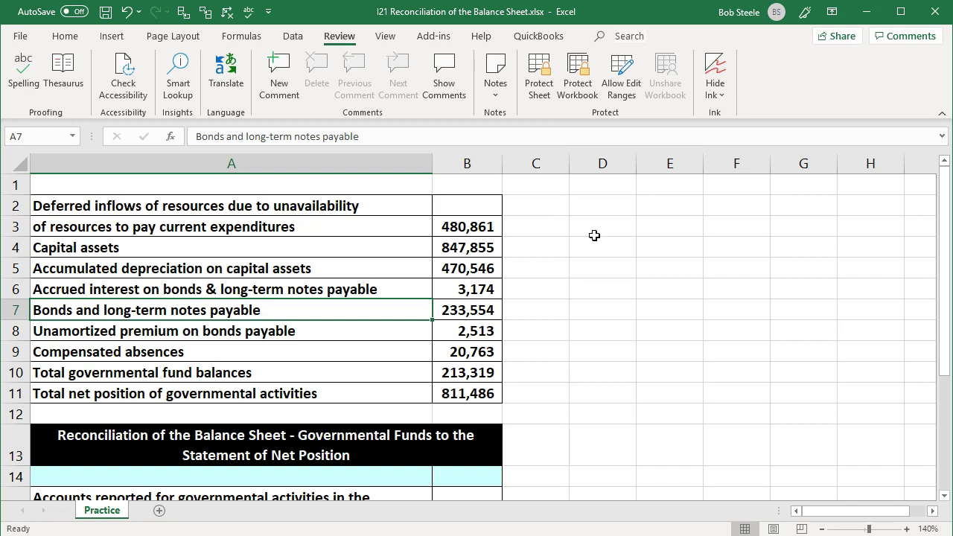
{"action": "key", "text": "Down"}
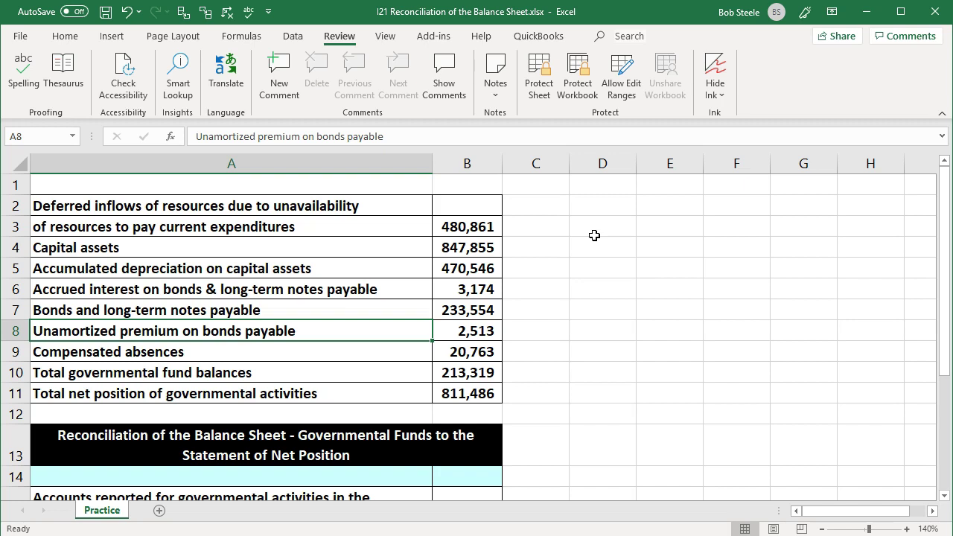
{"action": "key", "text": "Down"}
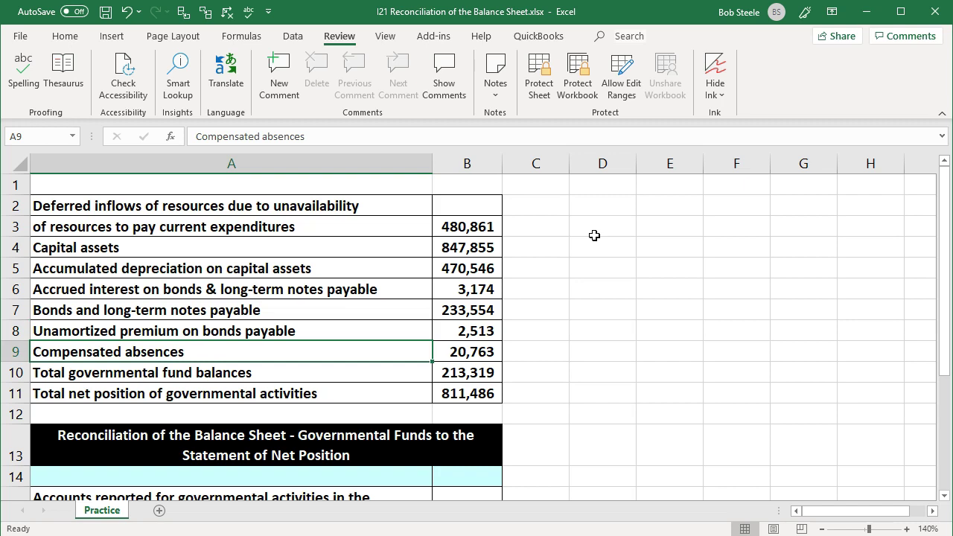
{"action": "key", "text": "Down"}
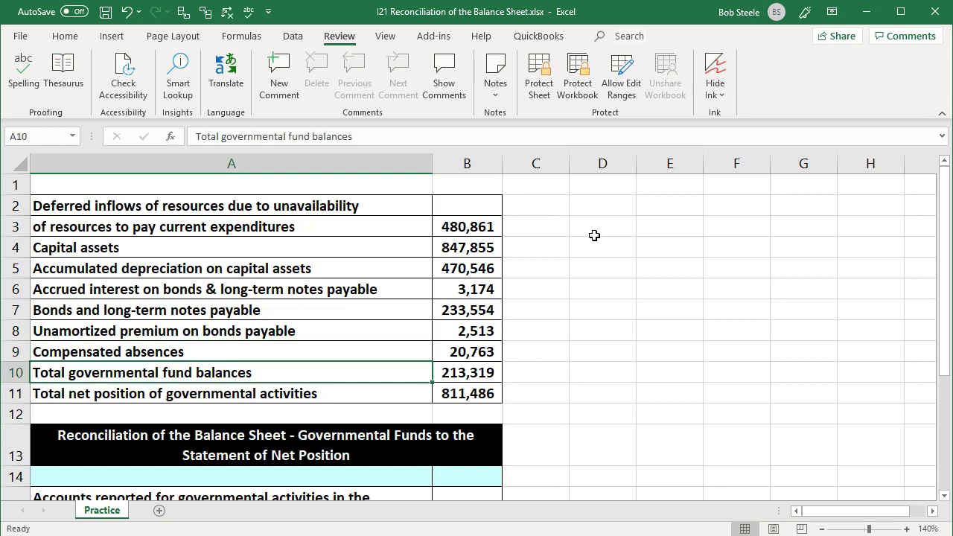
{"action": "key", "text": "Down"}
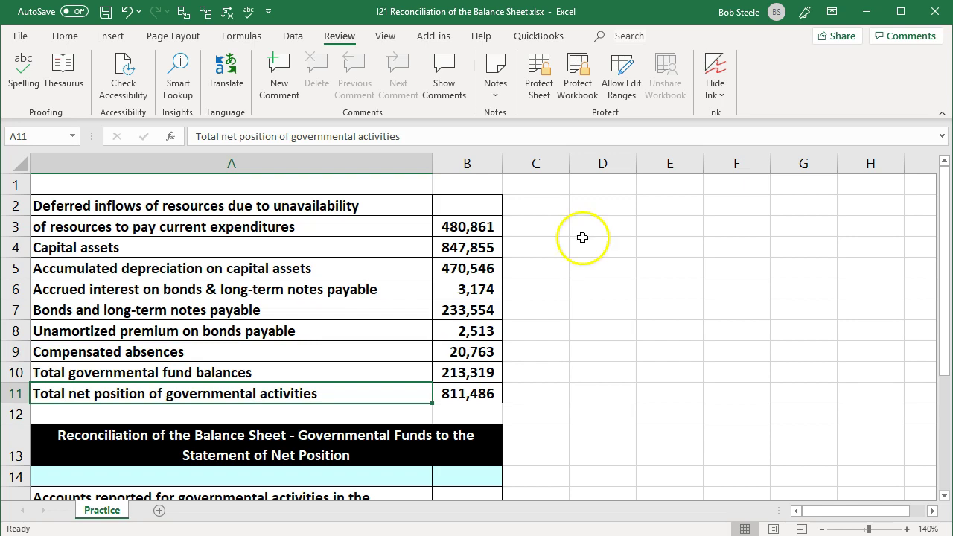
{"action": "left_click", "coordinate": [554, 329]}
{"action": "scroll", "coordinate": [554, 330], "scroll_direction": "down", "scroll_amount": 1}
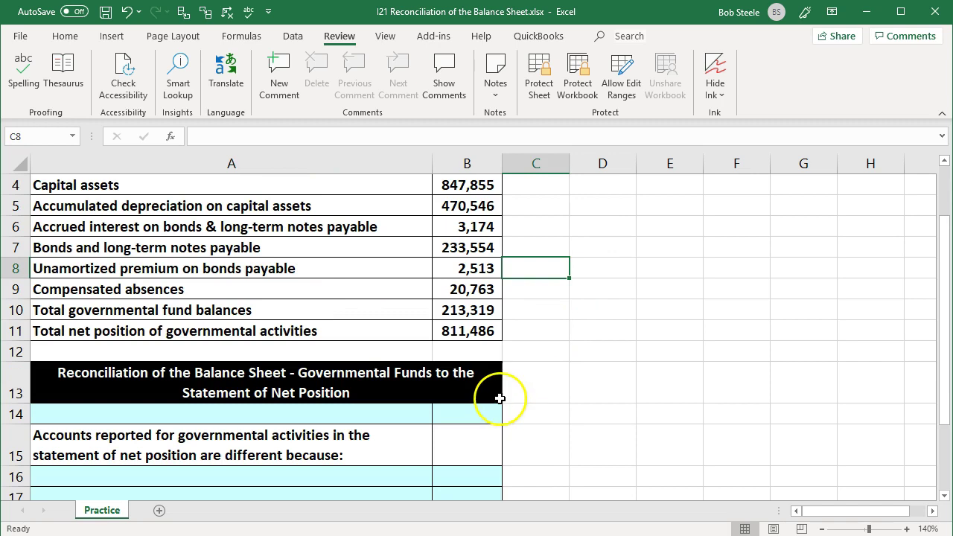
{"action": "left_click", "coordinate": [487, 420]}
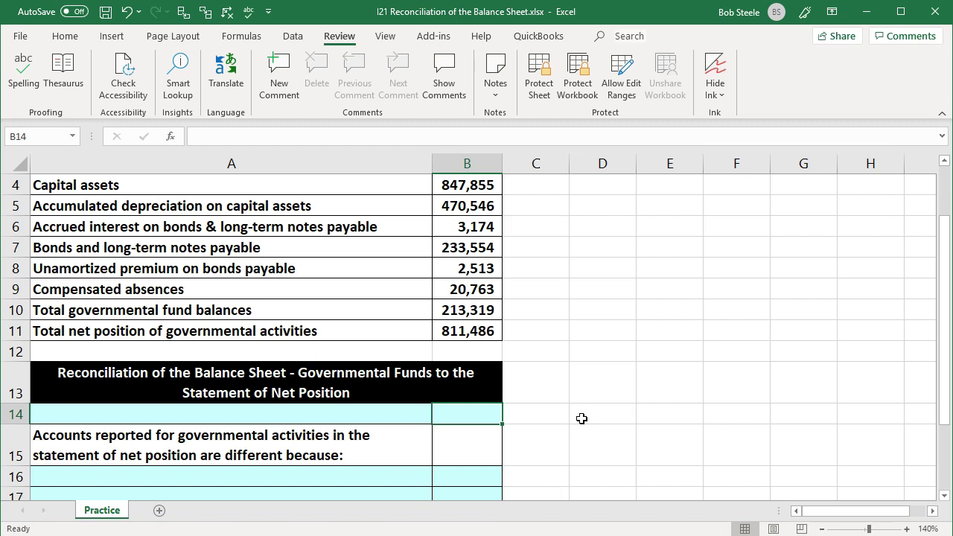
{"action": "type", "text": "="}
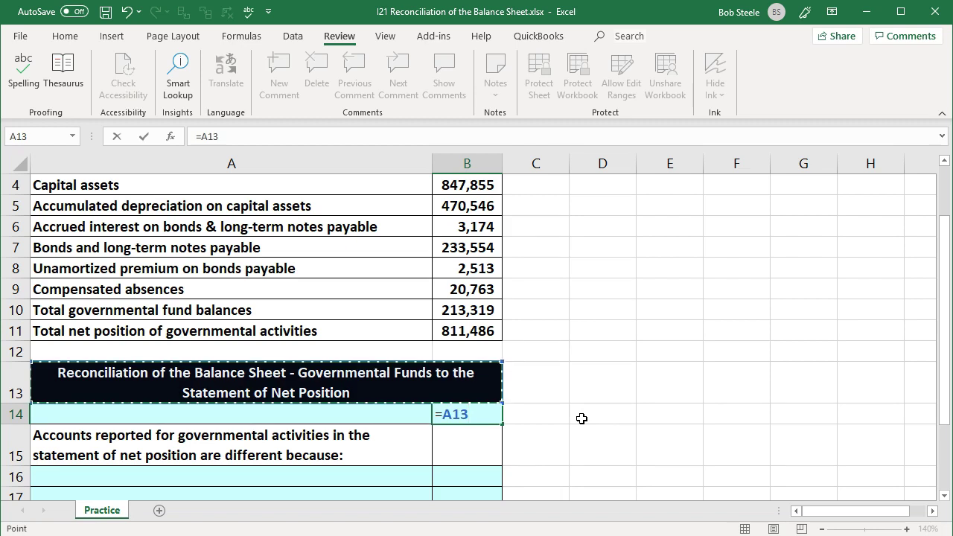
{"action": "key", "text": "Escape"}
Link cell A14 to the total governmental fund balances label with the formula =A10.
{"action": "scroll", "coordinate": [218, 438], "scroll_direction": "up", "scroll_amount": 1}
{"action": "left_click", "coordinate": [200, 431]}
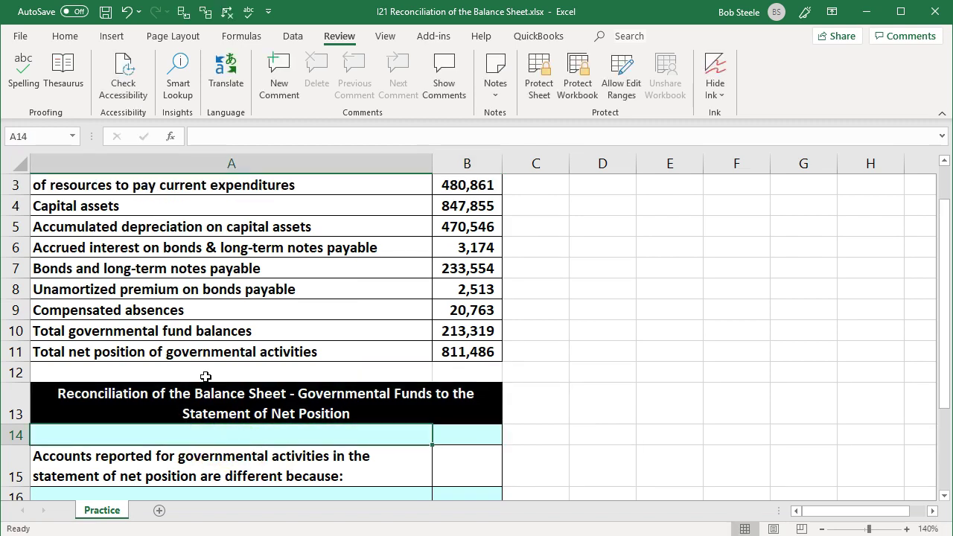
{"action": "type", "text": "="}
{"action": "key", "text": "Up"}
{"action": "key", "text": "Up"}
{"action": "key", "text": "Up"}
{"action": "key", "text": "Up"}
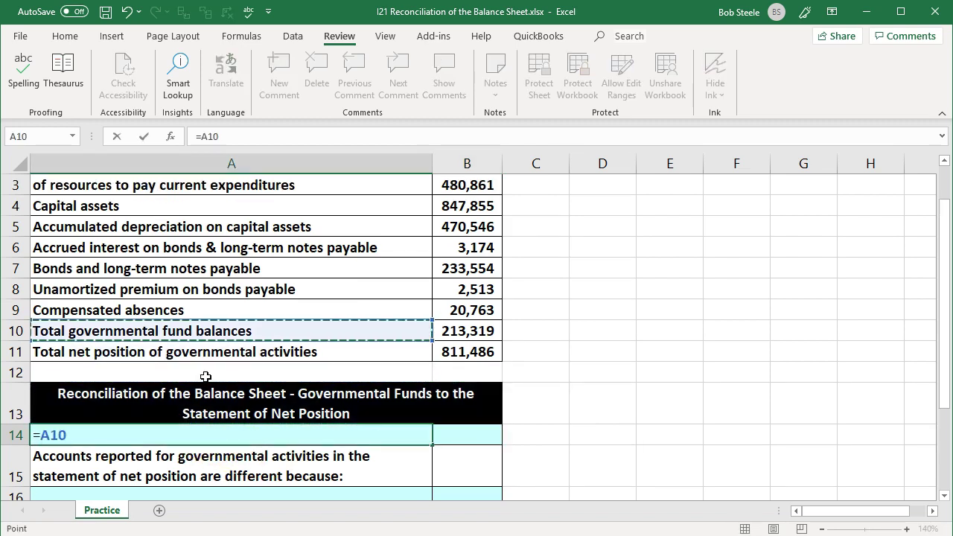
{"action": "key", "text": "Return"}
Link cell B14 to the total governmental fund balances amount with the formula =B10.
{"action": "key", "text": "Up"}
{"action": "key", "text": "Right"}
{"action": "type", "text": "="}
{"action": "key", "text": "Up"}
{"action": "key", "text": "Up"}
{"action": "key", "text": "Up"}
{"action": "key", "text": "Up"}
{"action": "key", "text": "Return"}
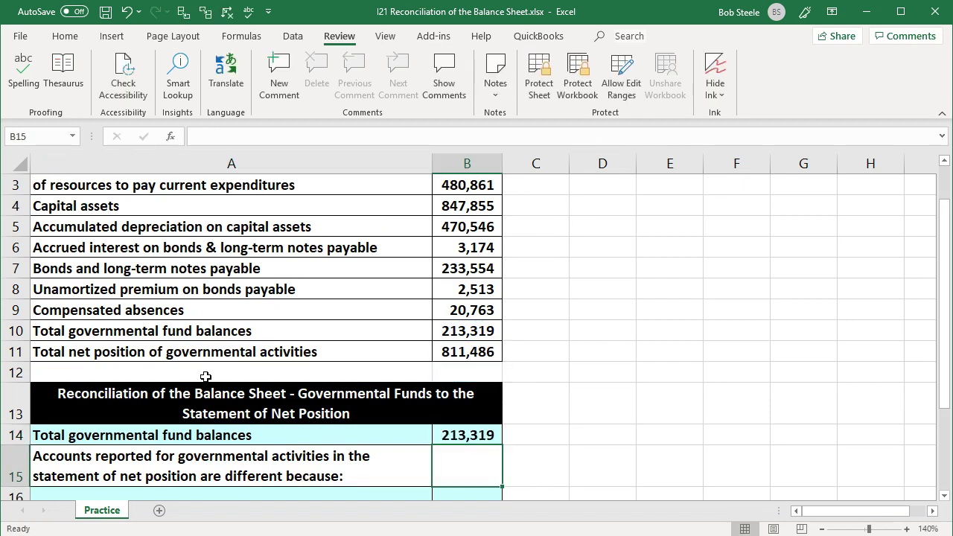
Fill the total governmental fund balances cells A10:B10 with light green.
{"action": "left_click", "coordinate": [453, 328]}
{"action": "right_click", "coordinate": [453, 328]}
{"action": "left_click", "coordinate": [405, 328]}
{"action": "left_click_drag", "start_coordinate": [405, 328], "coordinate": [440, 325]}
{"action": "right_click", "coordinate": [440, 327]}
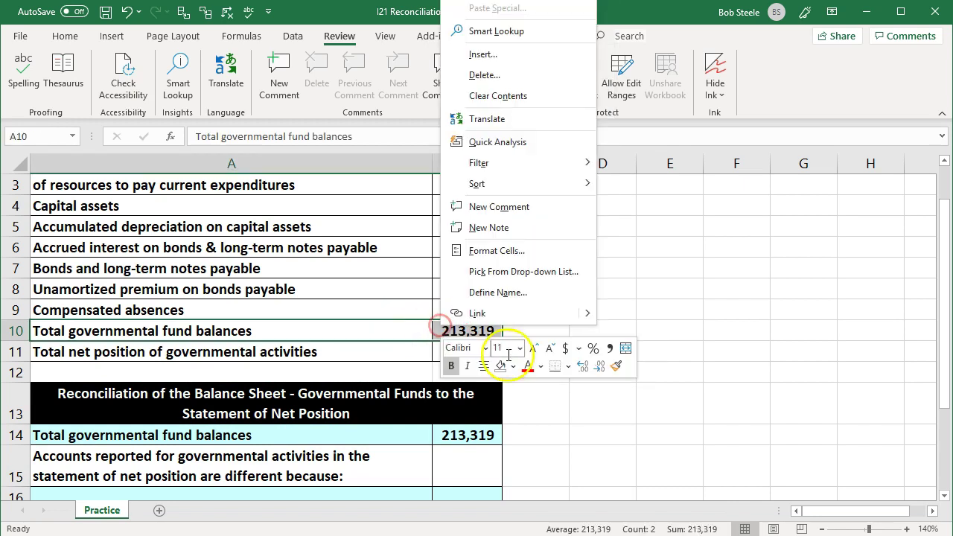
{"action": "left_click", "coordinate": [511, 369]}
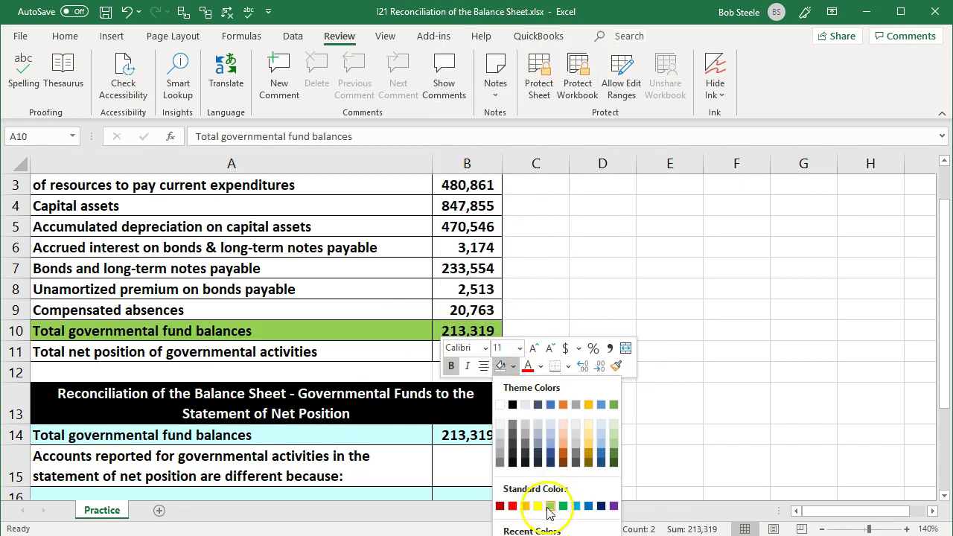
{"action": "left_click", "coordinate": [549, 506]}
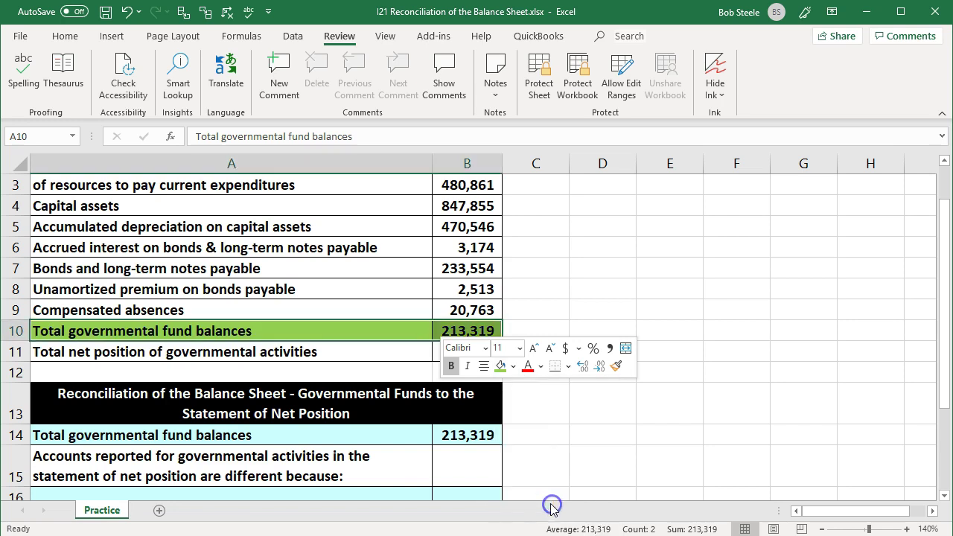
{"action": "left_click", "coordinate": [633, 436]}
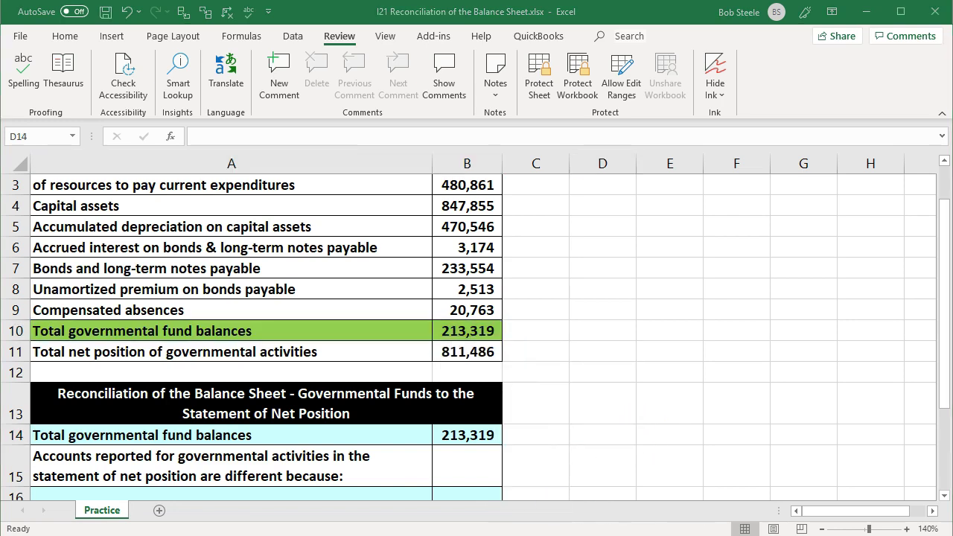
Enter =B11 in cell C20 to reference the total net position of governmental activities beside the reconciliation's last row.
{"action": "left_click", "coordinate": [624, 400]}
{"action": "scroll", "coordinate": [538, 390], "scroll_direction": "down", "scroll_amount": 3}
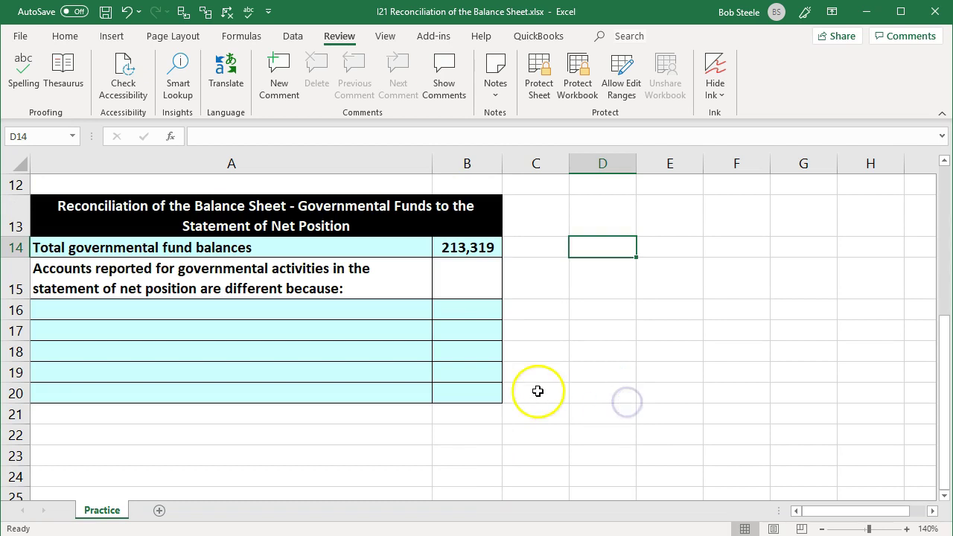
{"action": "left_click", "coordinate": [536, 390]}
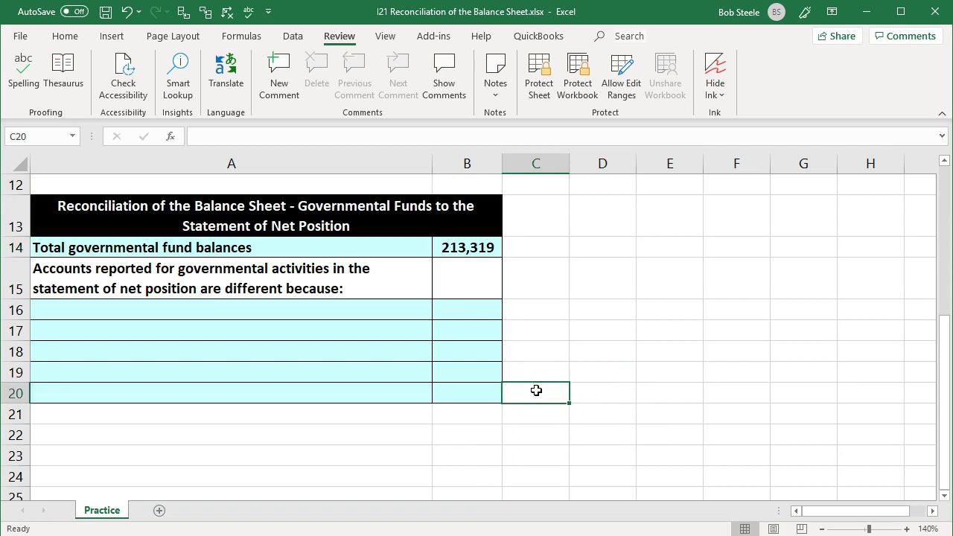
{"action": "type", "text": "="}
{"action": "scroll", "coordinate": [537, 390], "scroll_direction": "up", "scroll_amount": 2}
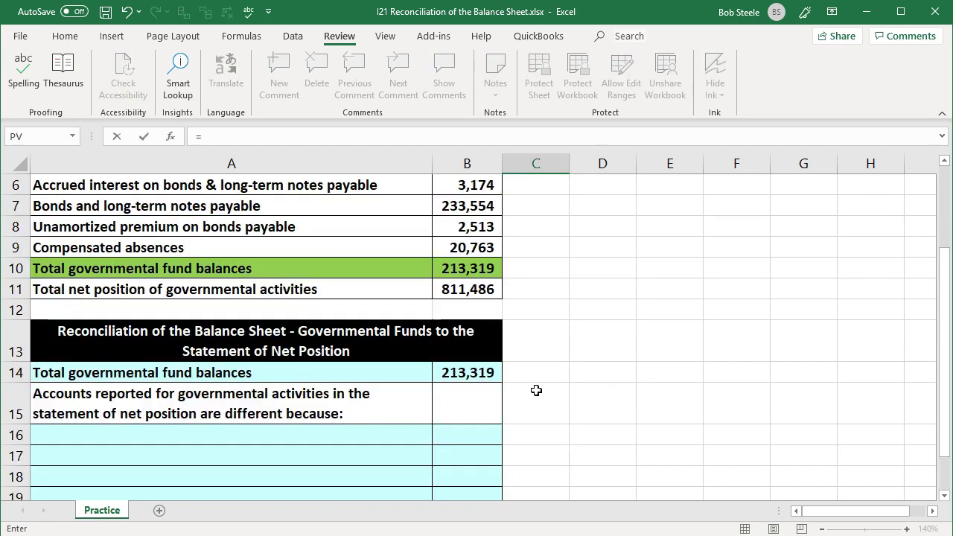
{"action": "left_click", "coordinate": [474, 294]}
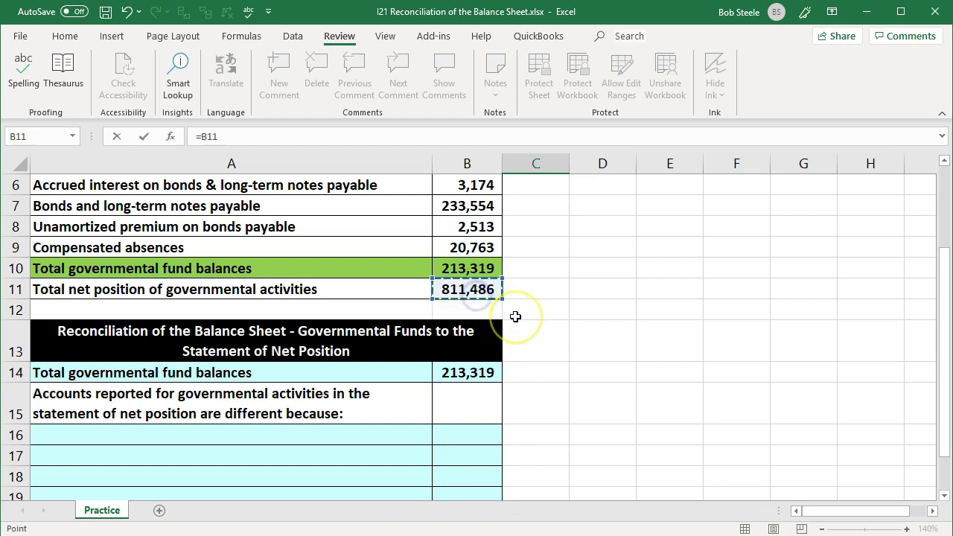
{"action": "key", "text": "Return"}
Fill the total net position of governmental activities cells A11:B11 with yellow.
{"action": "scroll", "coordinate": [515, 315], "scroll_direction": "up", "scroll_amount": 1}
{"action": "left_click_drag", "start_coordinate": [408, 286], "coordinate": [440, 286]}
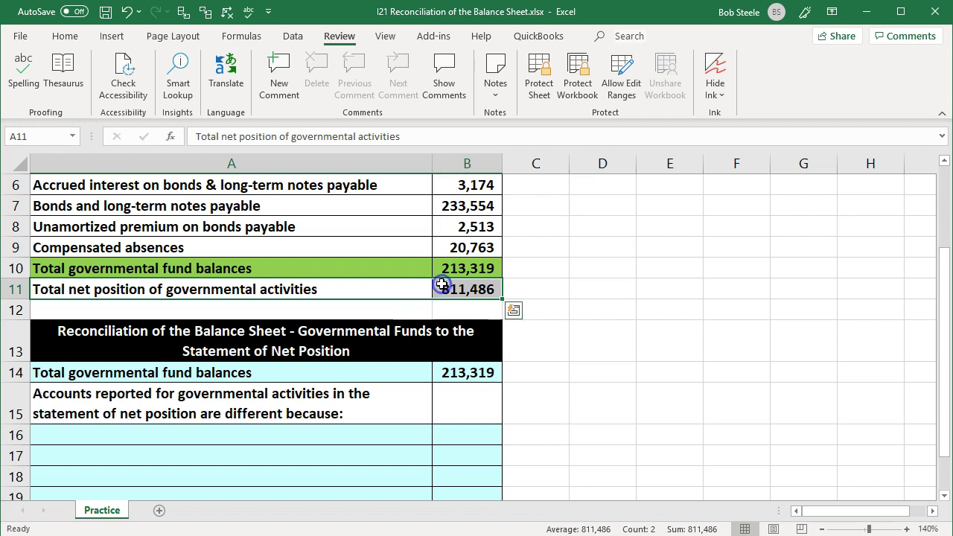
{"action": "right_click", "coordinate": [440, 287]}
{"action": "left_click", "coordinate": [515, 176]}
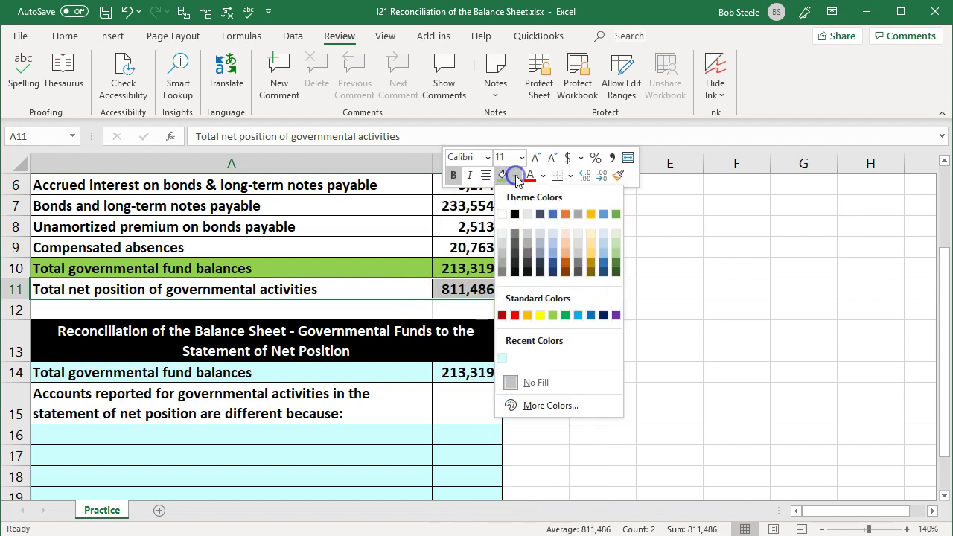
{"action": "left_click", "coordinate": [539, 320]}
{"action": "left_click", "coordinate": [419, 389]}
{"action": "scroll", "coordinate": [419, 393], "scroll_direction": "up", "scroll_amount": 1}
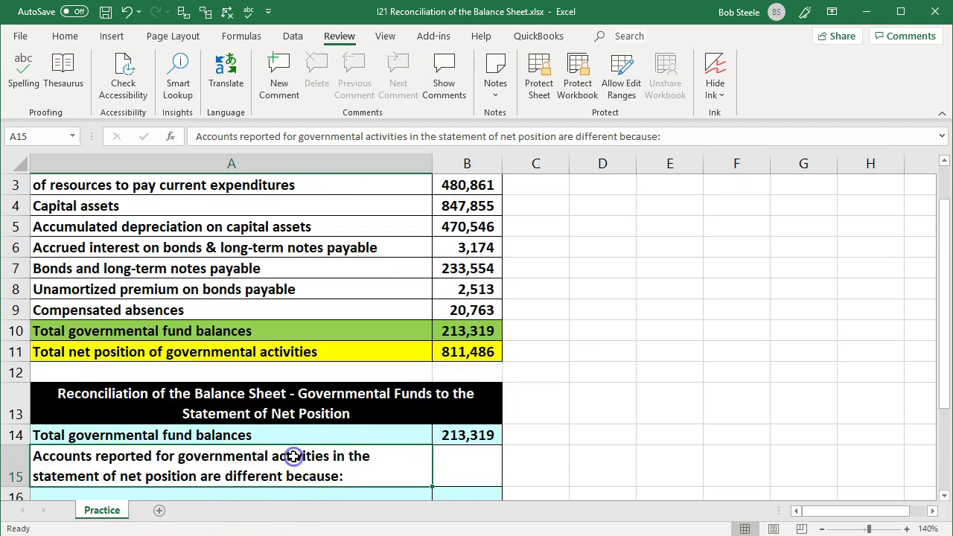
{"action": "scroll", "coordinate": [294, 456], "scroll_direction": "down", "scroll_amount": 1}
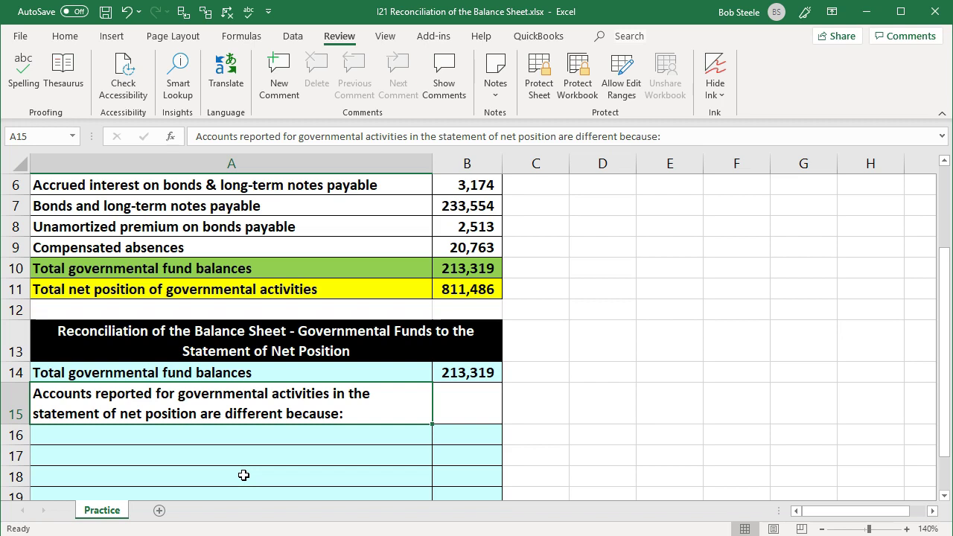
{"action": "left_click", "coordinate": [243, 474]}
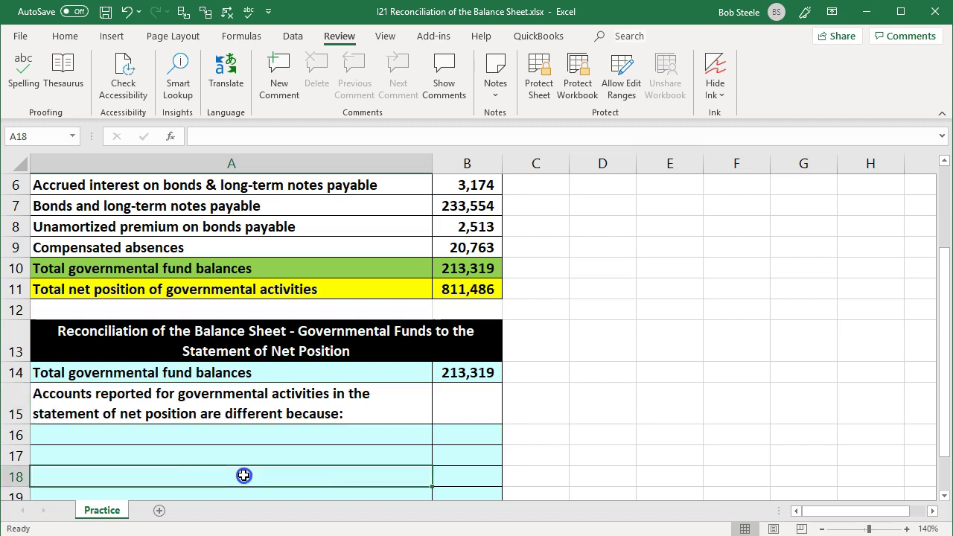
Paste "Capital assets used in governmental activities are not financial resources and therefore are not reported by funds" into cell A16.
{"action": "scroll", "coordinate": [245, 474], "scroll_direction": "up", "scroll_amount": 1}
{"action": "scroll", "coordinate": [476, 328], "scroll_direction": "down", "scroll_amount": 1}
{"action": "left_click", "coordinate": [669, 382]}
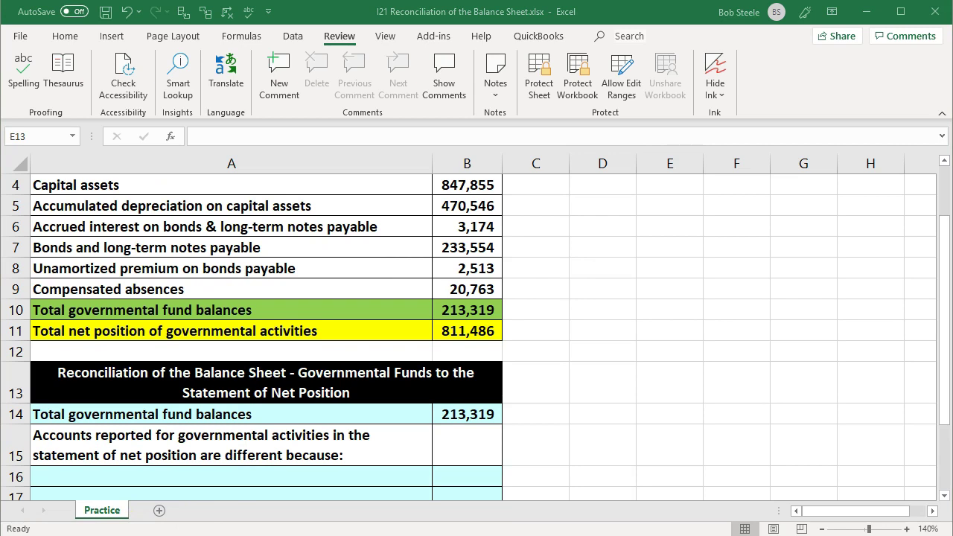
{"action": "left_click", "coordinate": [307, 477]}
{"action": "key", "text": "ctrl+v"}
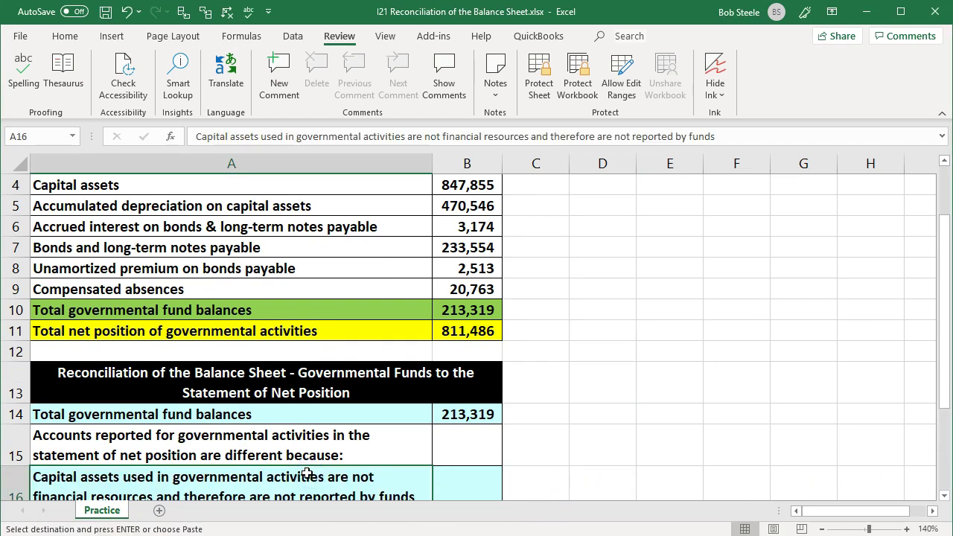
{"action": "scroll", "coordinate": [307, 473], "scroll_direction": "down", "scroll_amount": 1}
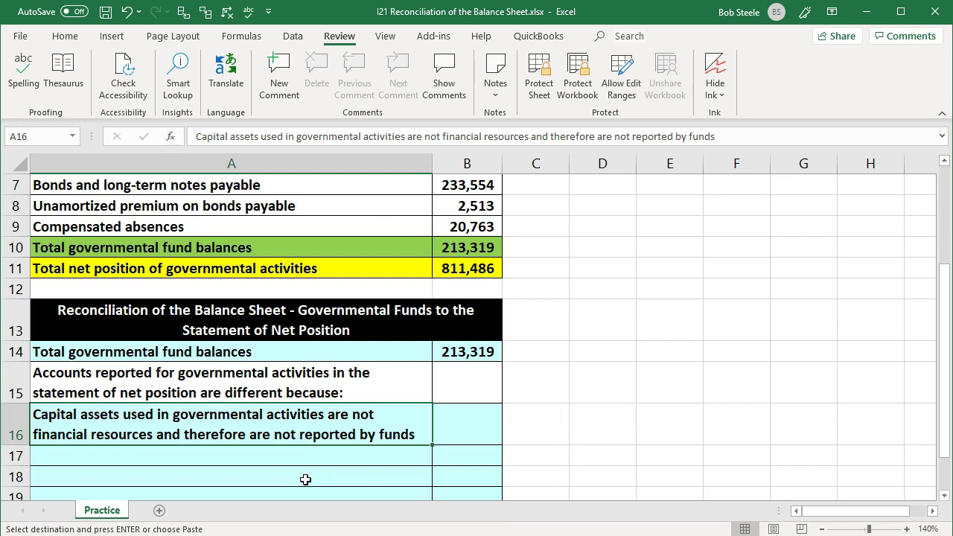
{"action": "left_click", "coordinate": [314, 480]}
Enter =B4-B5 in cell B16 to calculate capital assets less accumulated depreciation.
{"action": "left_click", "coordinate": [513, 424]}
{"action": "left_click", "coordinate": [475, 423]}
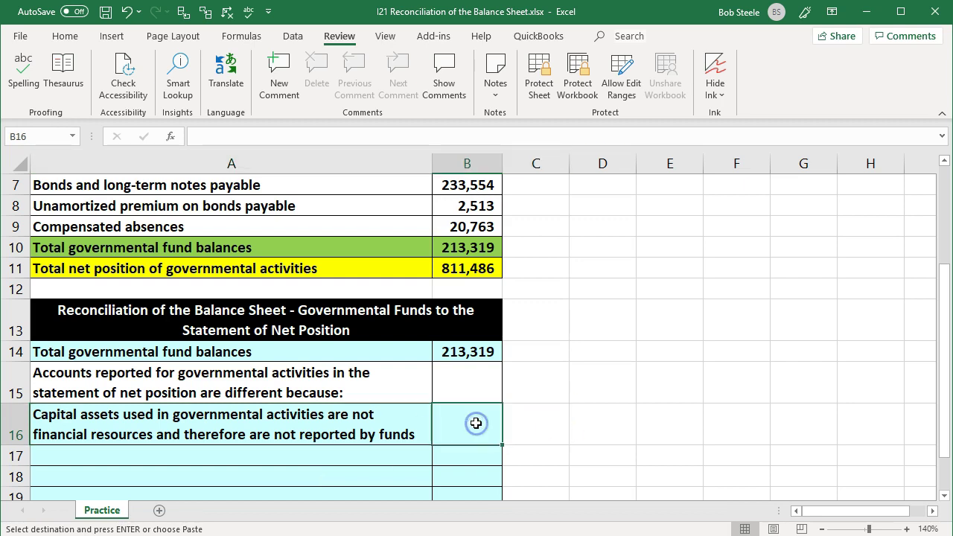
{"action": "type", "text": "="}
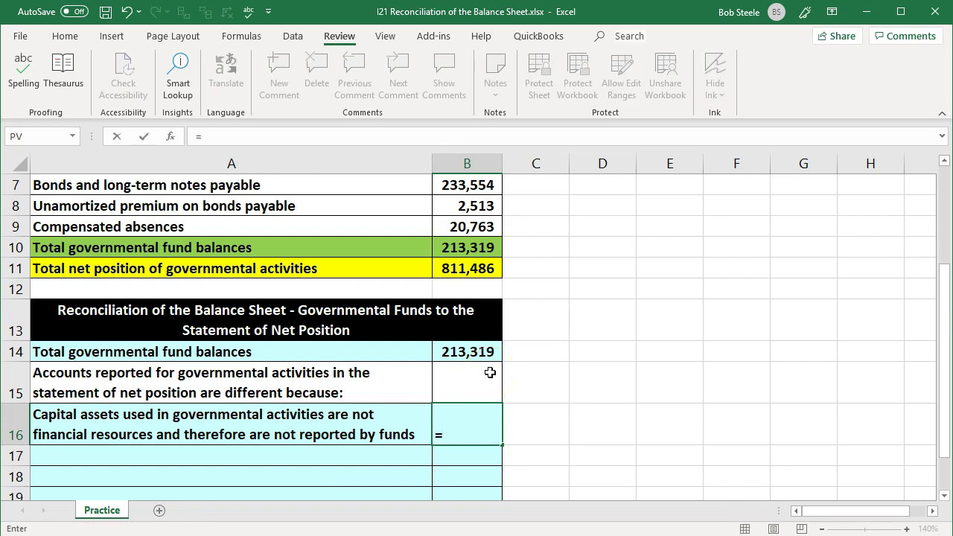
{"action": "scroll", "coordinate": [490, 372], "scroll_direction": "up", "scroll_amount": 2}
{"action": "left_click", "coordinate": [443, 248]}
{"action": "type", "text": "-"}
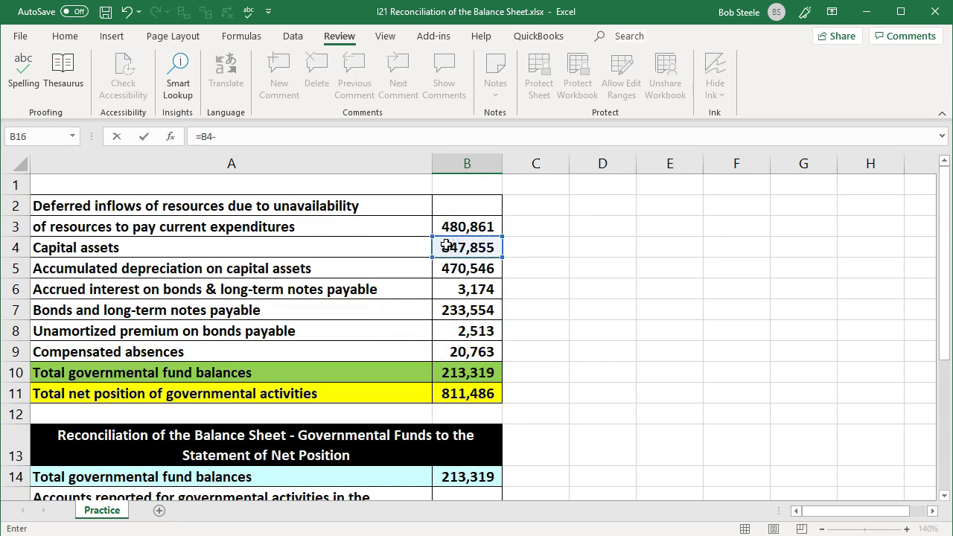
{"action": "left_click", "coordinate": [462, 270]}
{"action": "key", "text": "Return"}
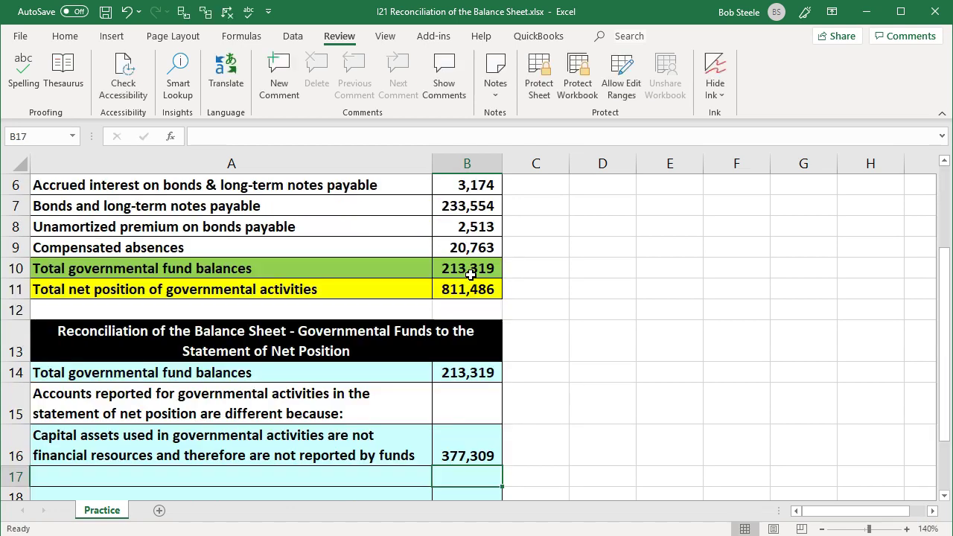
{"action": "left_click", "coordinate": [487, 445]}
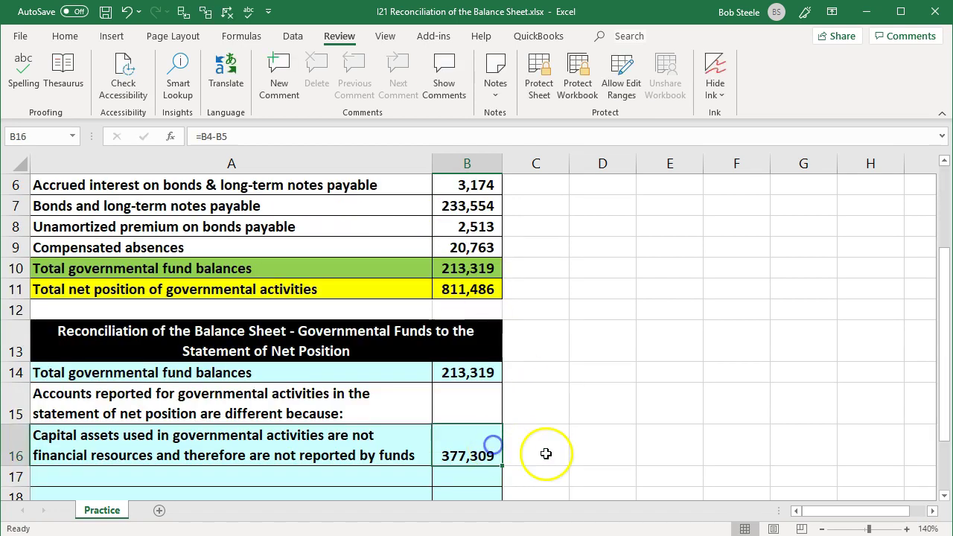
Fill the capital assets and accumulated depreciation cells A4:B5 with light green.
{"action": "scroll", "coordinate": [545, 453], "scroll_direction": "up", "scroll_amount": 1}
{"action": "scroll", "coordinate": [546, 453], "scroll_direction": "up", "scroll_amount": 1}
{"action": "left_click_drag", "start_coordinate": [187, 246], "coordinate": [435, 269]}
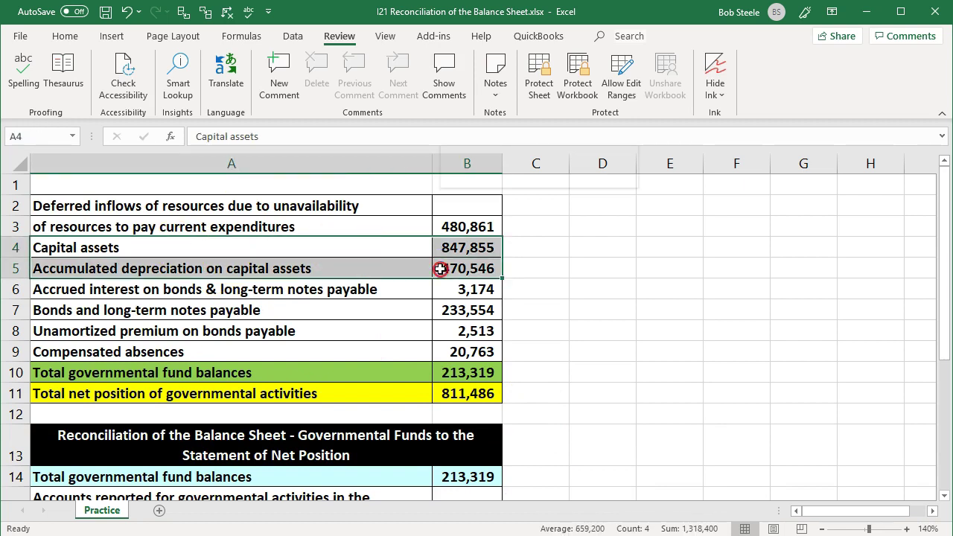
{"action": "right_click", "coordinate": [436, 269]}
{"action": "left_click", "coordinate": [513, 175]}
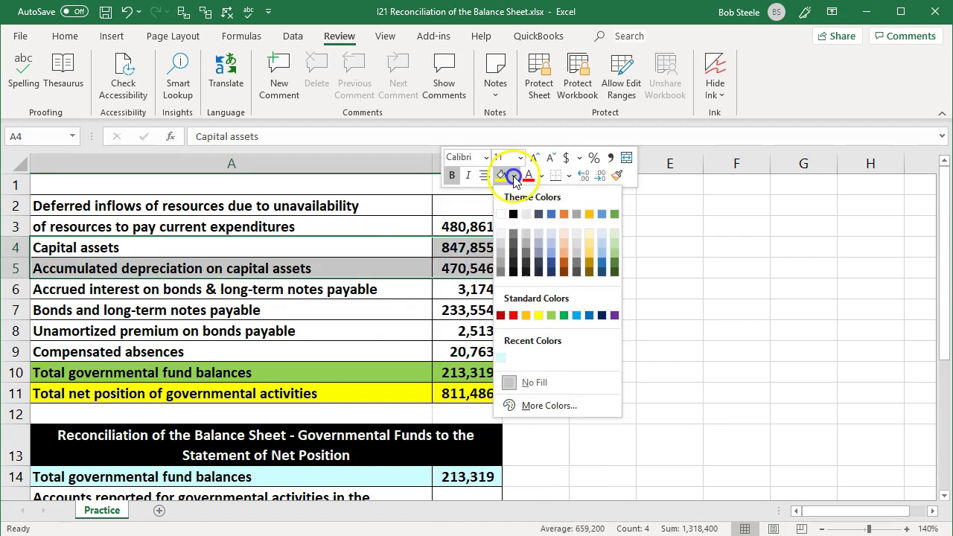
{"action": "left_click", "coordinate": [551, 315]}
{"action": "left_click", "coordinate": [322, 341]}
Paste "Other assets used in governmental activities are not financial resources and therefore are not reported by funds" into cell A17.
{"action": "scroll", "coordinate": [322, 341], "scroll_direction": "down", "scroll_amount": 2}
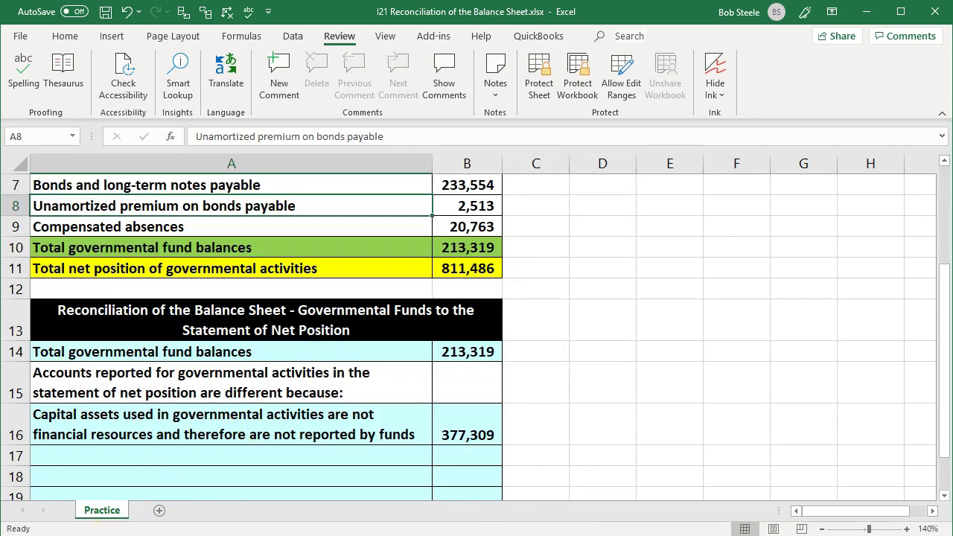
{"action": "key", "text": "Down"}
{"action": "key", "text": "Down"}
{"action": "key", "text": "Down"}
{"action": "key", "text": "Down"}
{"action": "key", "text": "Down"}
{"action": "key", "text": "Down"}
{"action": "key", "text": "Down"}
{"action": "key", "text": "Down"}
{"action": "key", "text": "Down"}
{"action": "key", "text": "ctrl+c"}
{"action": "scroll", "coordinate": [389, 383], "scroll_direction": "up", "scroll_amount": 2}
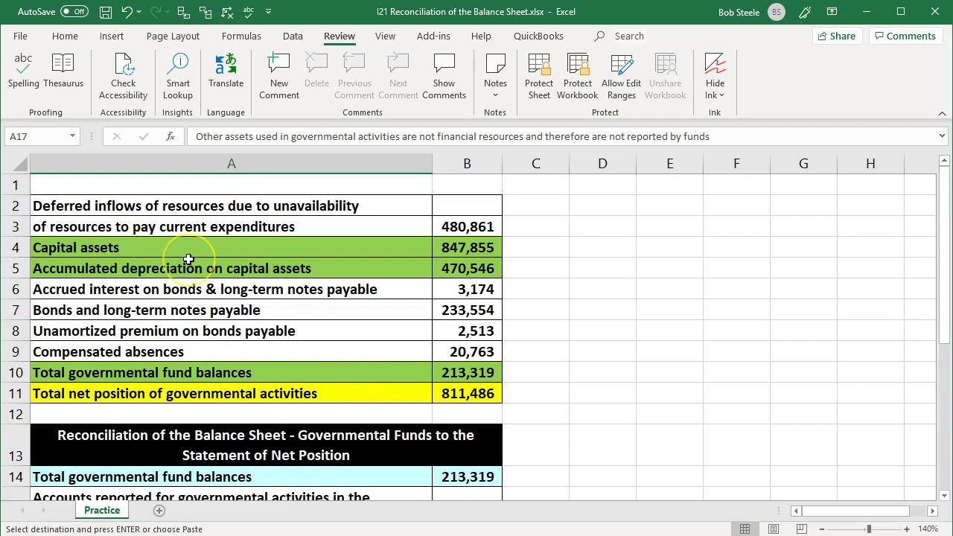
{"action": "scroll", "coordinate": [188, 259], "scroll_direction": "down", "scroll_amount": 3}
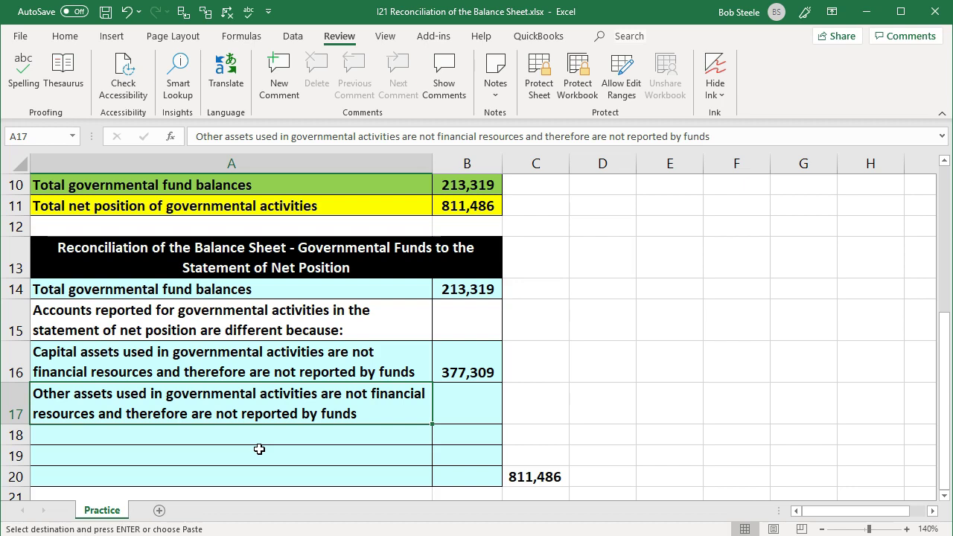
Link cell B17 to the deferred inflows of resources amount with the formula =B3.
{"action": "left_click", "coordinate": [470, 415]}
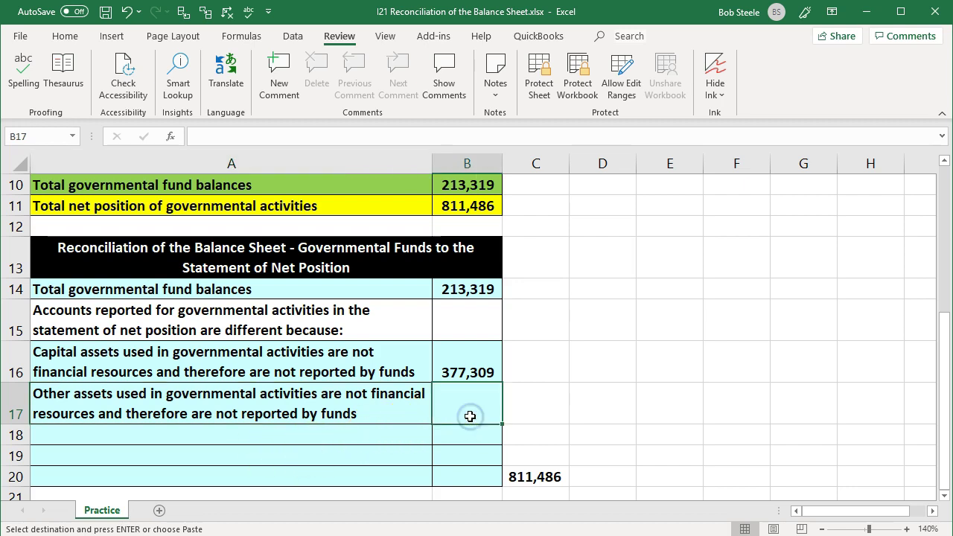
{"action": "type", "text": "="}
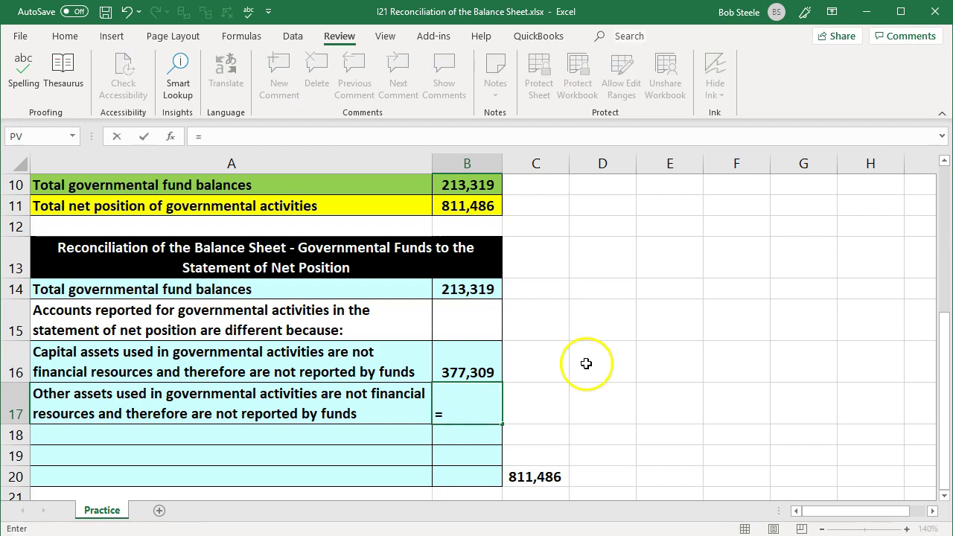
{"action": "scroll", "coordinate": [587, 364], "scroll_direction": "up", "scroll_amount": 3}
{"action": "left_click", "coordinate": [471, 224]}
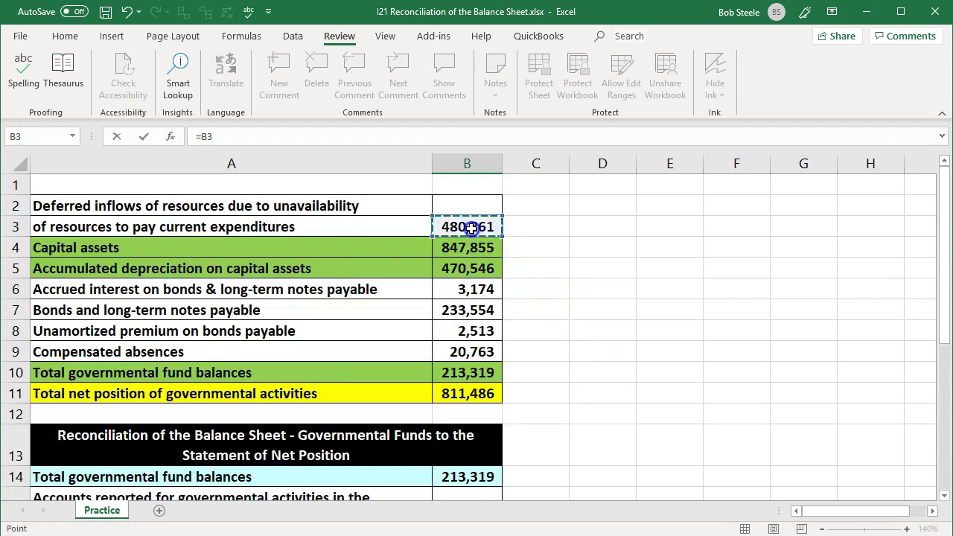
{"action": "key", "text": "Return"}
{"action": "scroll", "coordinate": [335, 240], "scroll_direction": "down", "scroll_amount": 1}
Fill the deferred inflows of resources cells A2:B3 with light green.
{"action": "scroll", "coordinate": [276, 309], "scroll_direction": "up", "scroll_amount": 4}
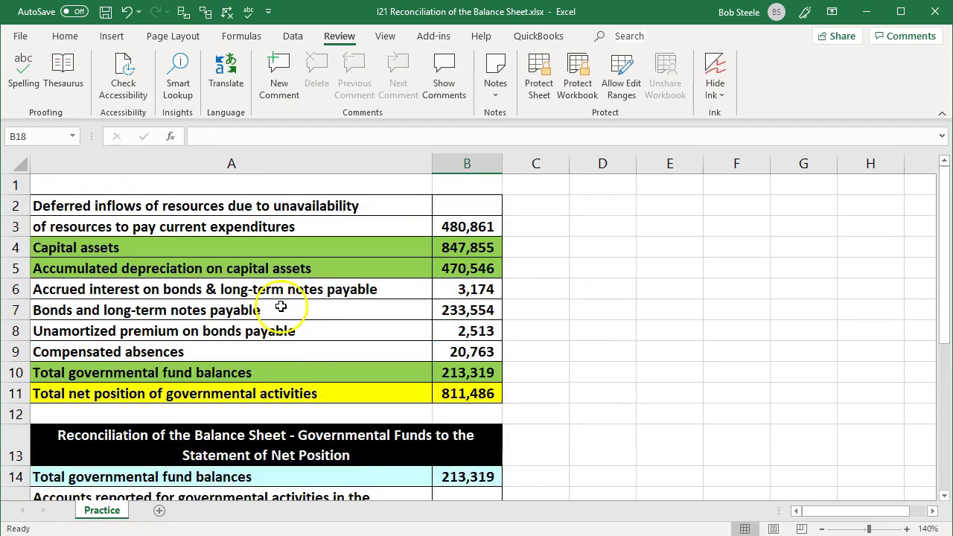
{"action": "left_click", "coordinate": [225, 202]}
{"action": "left_click", "coordinate": [476, 221], "text": "shift"}
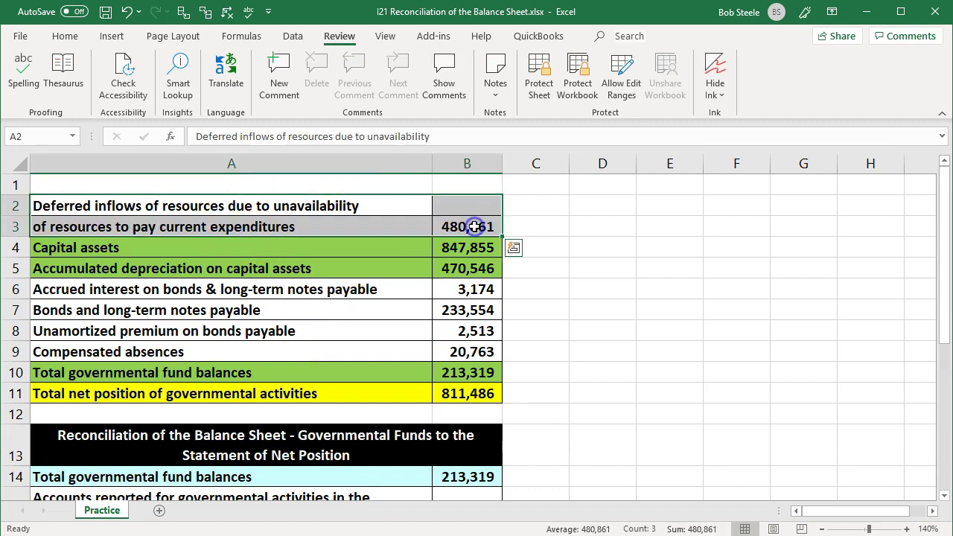
{"action": "right_click", "coordinate": [477, 221]}
{"action": "left_click", "coordinate": [534, 177]}
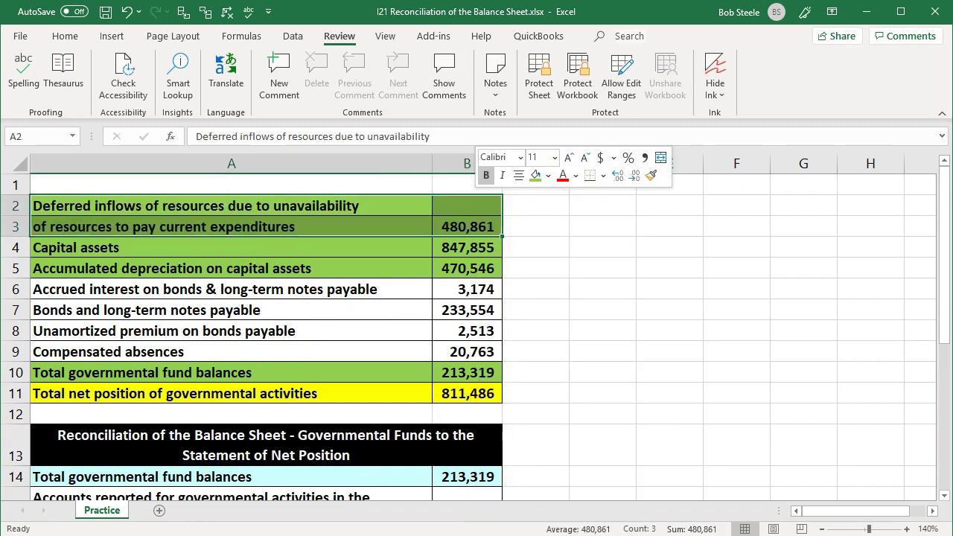
{"action": "left_click", "coordinate": [182, 330]}
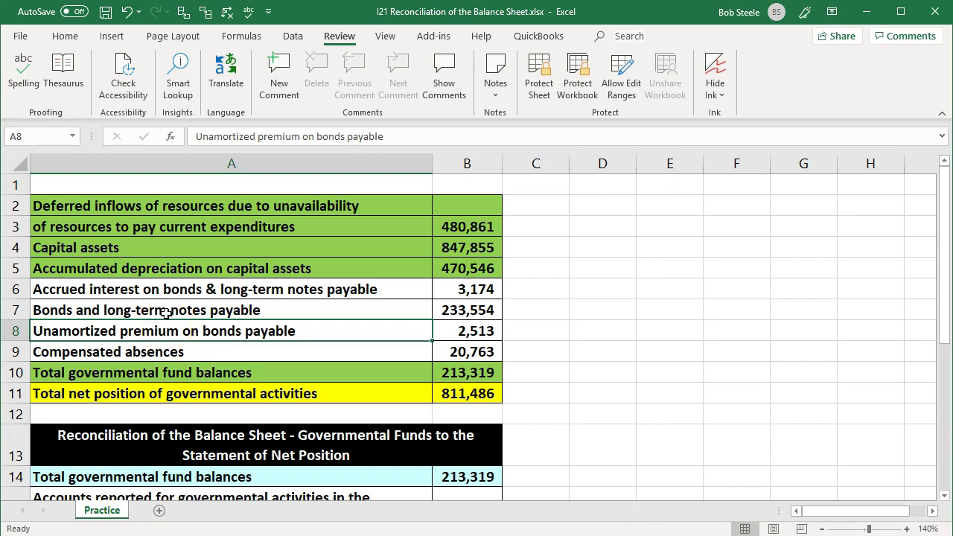
Paste "Long-term liabilities, including bonds payable, are not due and payable in the current period and therefore are not reported in the funds" into cell A18.
{"action": "left_click", "coordinate": [165, 313]}
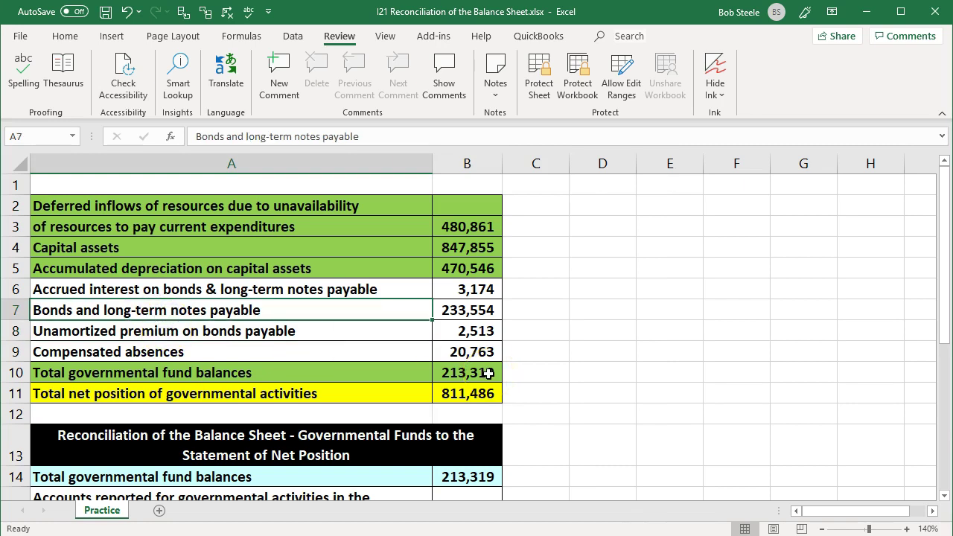
{"action": "key", "text": "Down"}
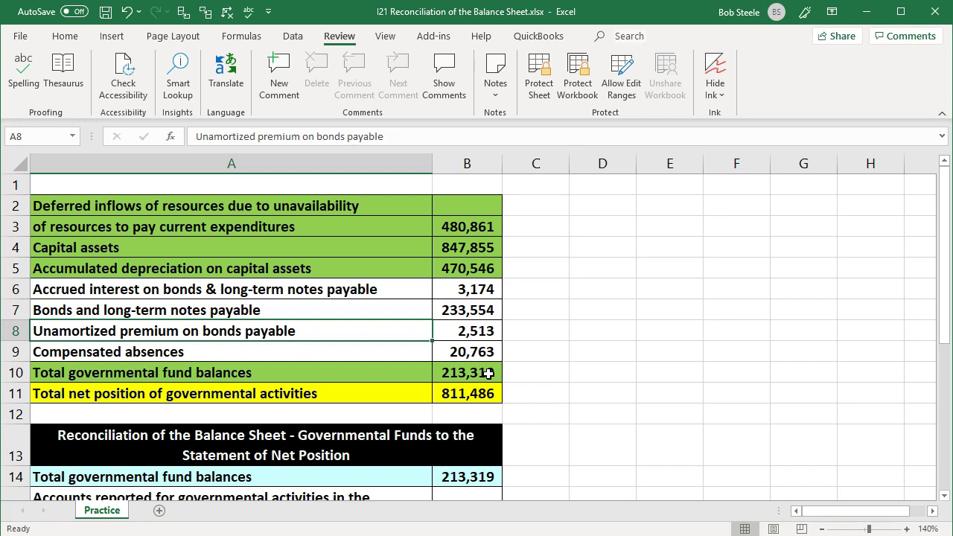
{"action": "key", "text": "Down"}
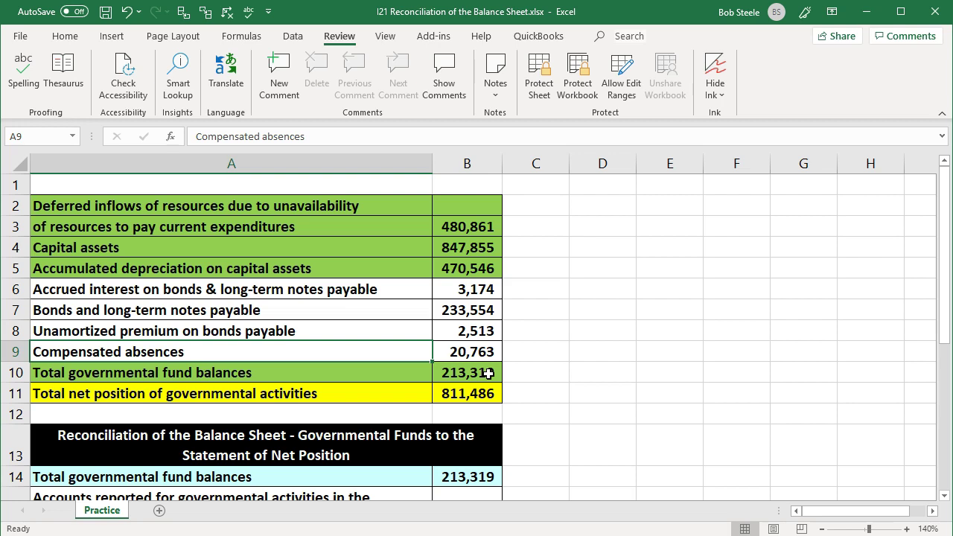
{"action": "left_click", "coordinate": [463, 317]}
{"action": "left_click_drag", "start_coordinate": [463, 317], "coordinate": [465, 335]}
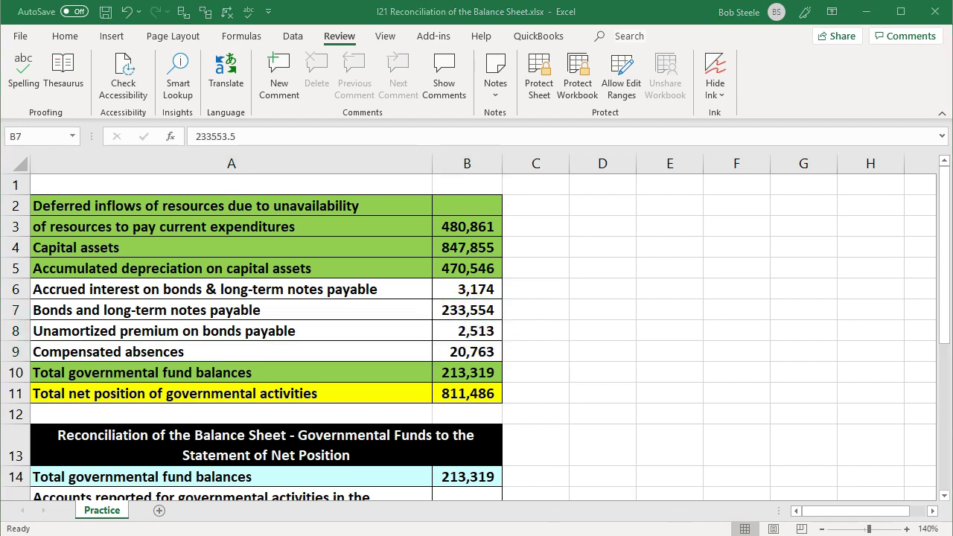
{"action": "key", "text": "ctrl+c"}
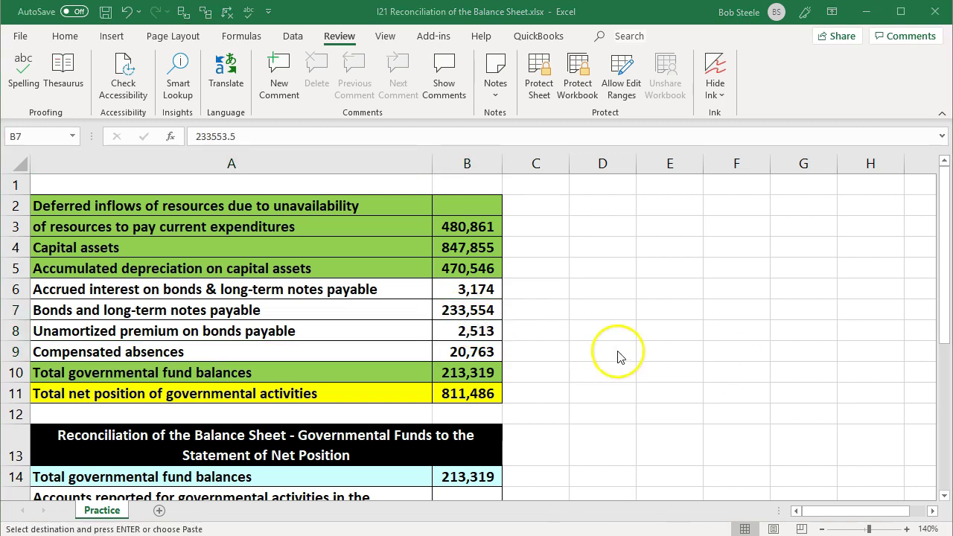
{"action": "left_click", "coordinate": [186, 391]}
{"action": "scroll", "coordinate": [184, 383], "scroll_direction": "down", "scroll_amount": 4}
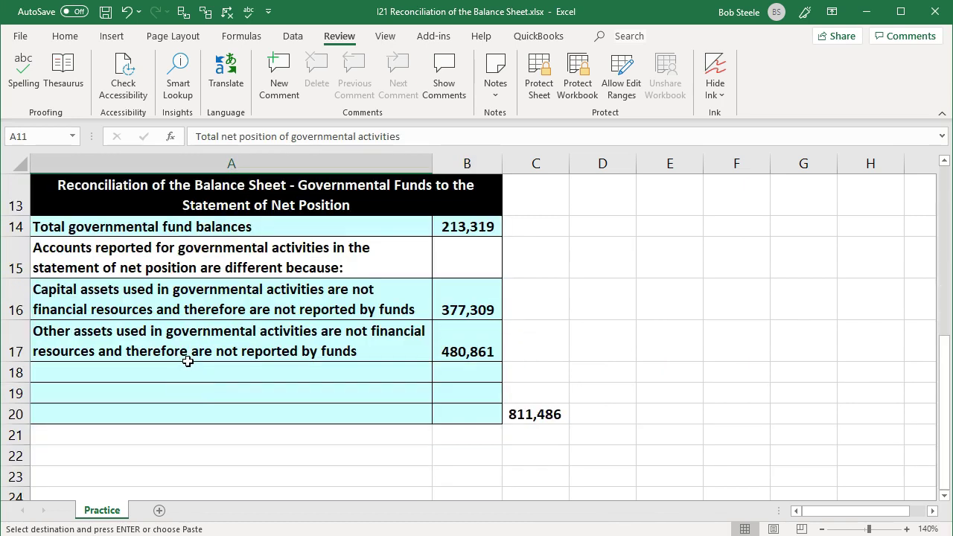
{"action": "left_click", "coordinate": [186, 368]}
{"action": "right_click", "coordinate": [186, 369]}
{"action": "left_click", "coordinate": [243, 58]}
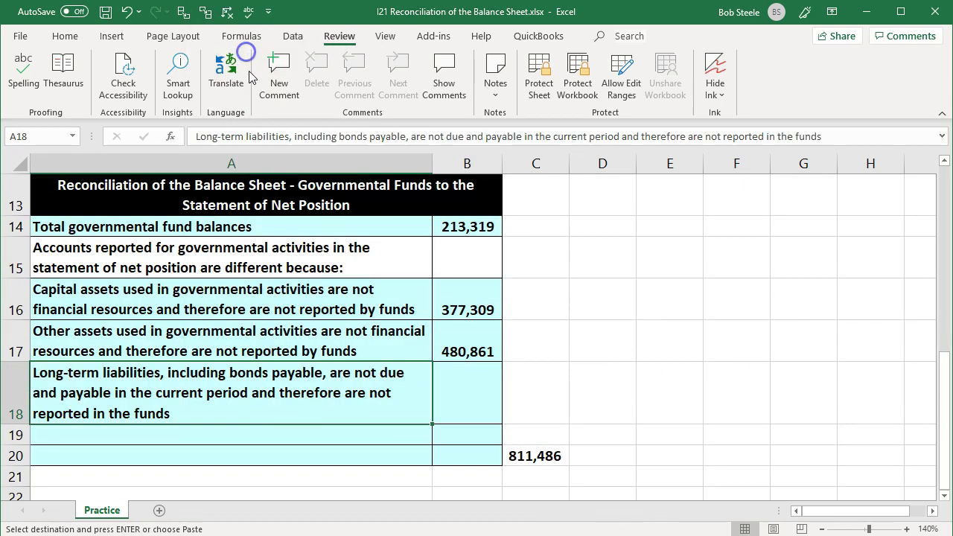
{"action": "left_click", "coordinate": [288, 452]}
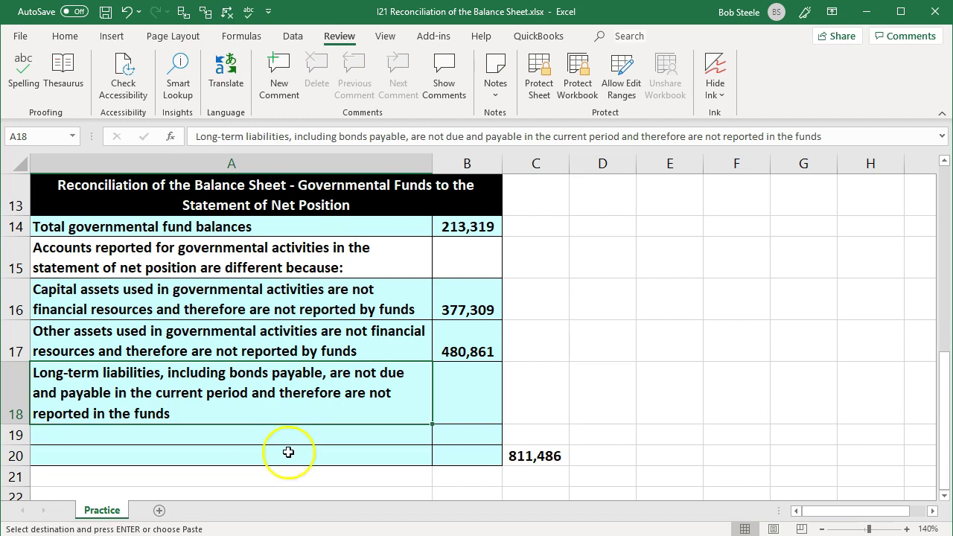
Enter -SUM(B7:B9) in cell B18 to deduct bonds and notes payable, unamortized premium and compensated absences.
{"action": "left_click", "coordinate": [477, 414]}
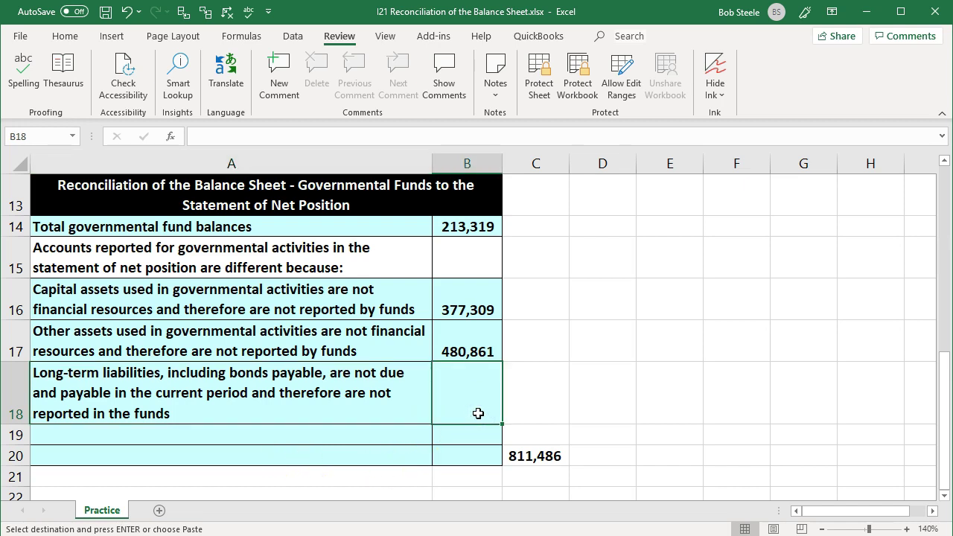
{"action": "type", "text": "-sum("}
{"action": "key", "text": "Up"}
{"action": "key", "text": "Up"}
{"action": "key", "text": "Up"}
{"action": "key", "text": "Up"}
{"action": "key", "text": "Up"}
{"action": "key", "text": "Up"}
{"action": "key", "text": "Up"}
{"action": "key", "text": "Up"}
{"action": "key", "text": "Up"}
{"action": "key", "text": "Up"}
{"action": "key", "text": "Up"}
{"action": "key", "text": "Up"}
{"action": "key", "text": "Up"}
{"action": "key", "text": "Up"}
{"action": "key", "text": "Up"}
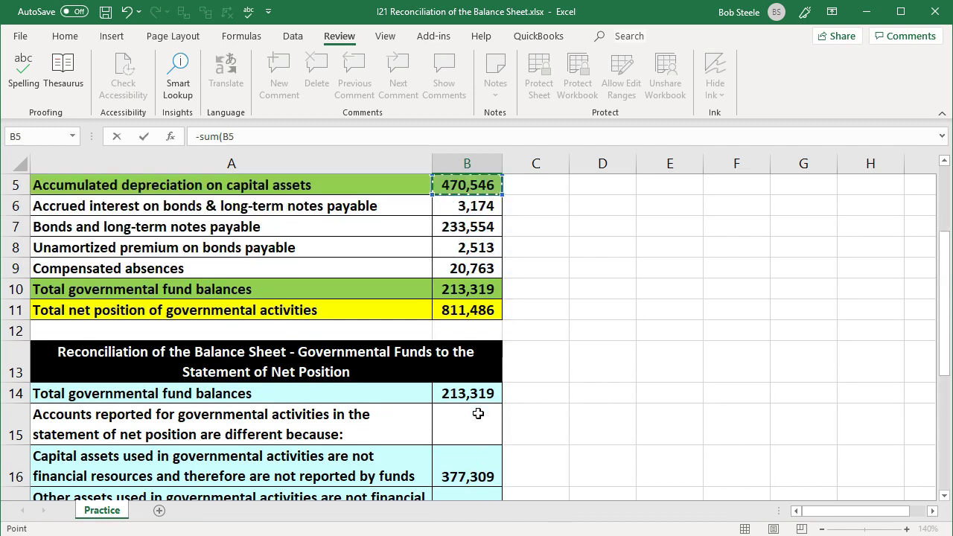
{"action": "key", "text": "Down"}
{"action": "key", "text": "Down"}
{"action": "key", "text": "Down"}
{"action": "key", "text": "Down"}
{"action": "key", "text": "shift+Down"}
{"action": "key", "text": "shift+Down"}
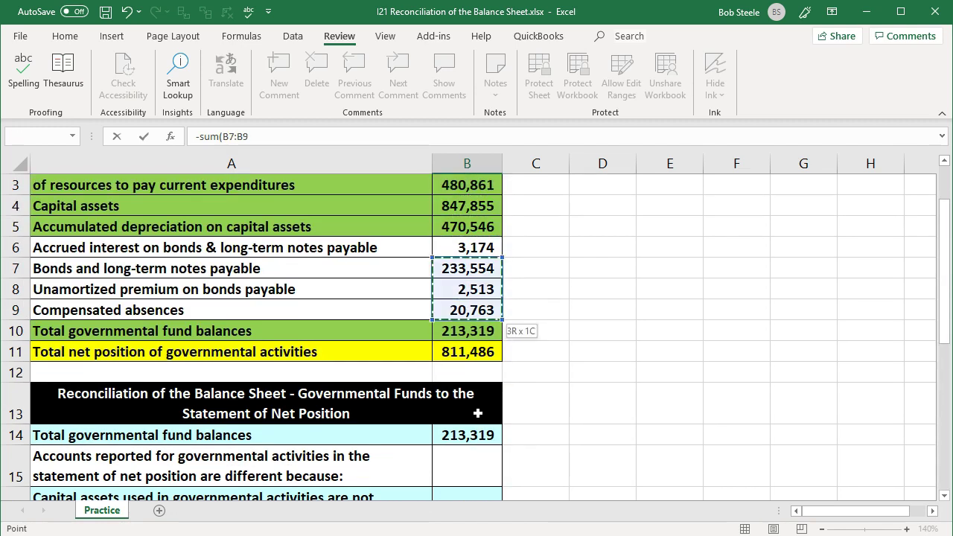
{"action": "key", "text": "Return"}
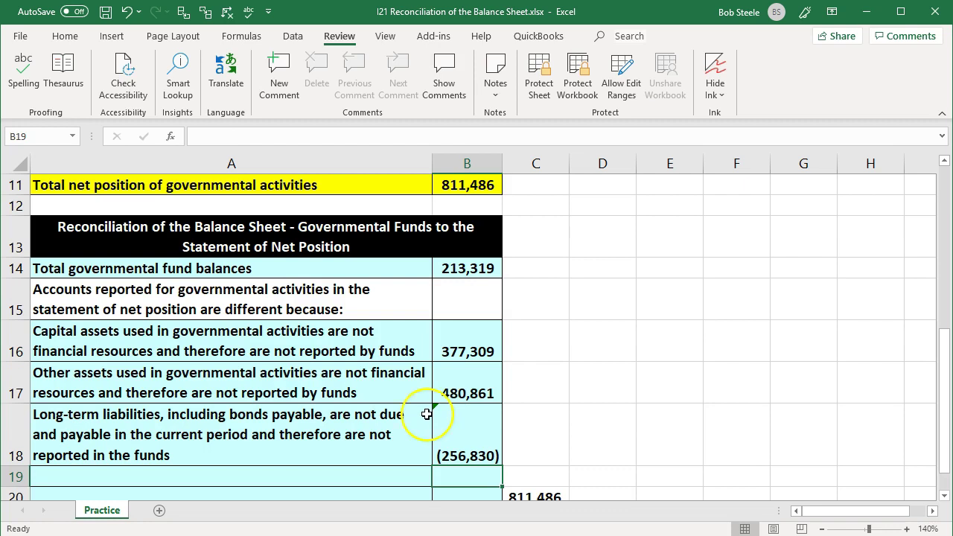
Fill the bonds and notes payable, unamortized premium and compensated absences cells A7:B9 with light green.
{"action": "scroll", "coordinate": [387, 394], "scroll_direction": "up", "scroll_amount": 4}
{"action": "left_click_drag", "start_coordinate": [275, 318], "coordinate": [468, 347]}
{"action": "right_click", "coordinate": [462, 346]}
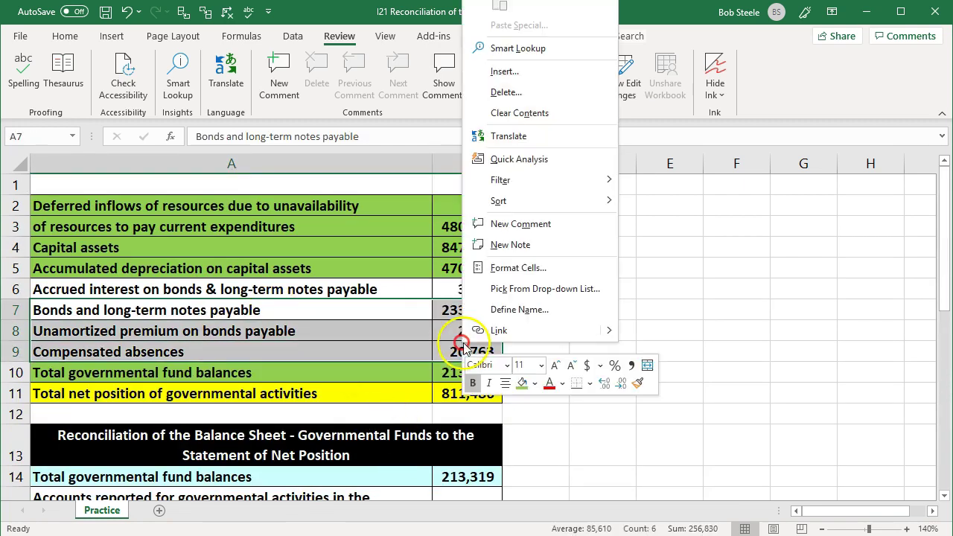
{"action": "left_click", "coordinate": [522, 383]}
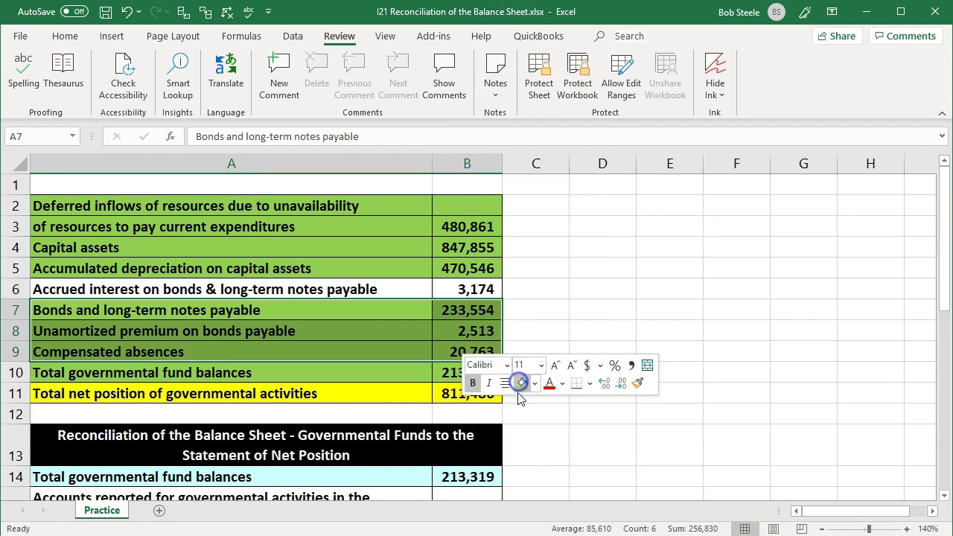
{"action": "left_click", "coordinate": [384, 287]}
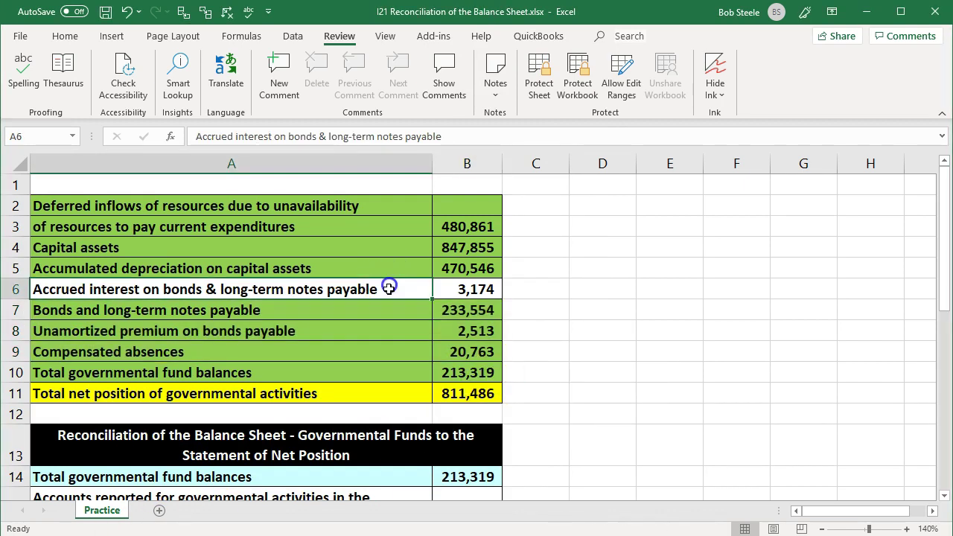
Paste "Accrued interest payable is not due in the current period & therefore is not included in the funds" into cell A19.
{"action": "left_click", "coordinate": [474, 408]}
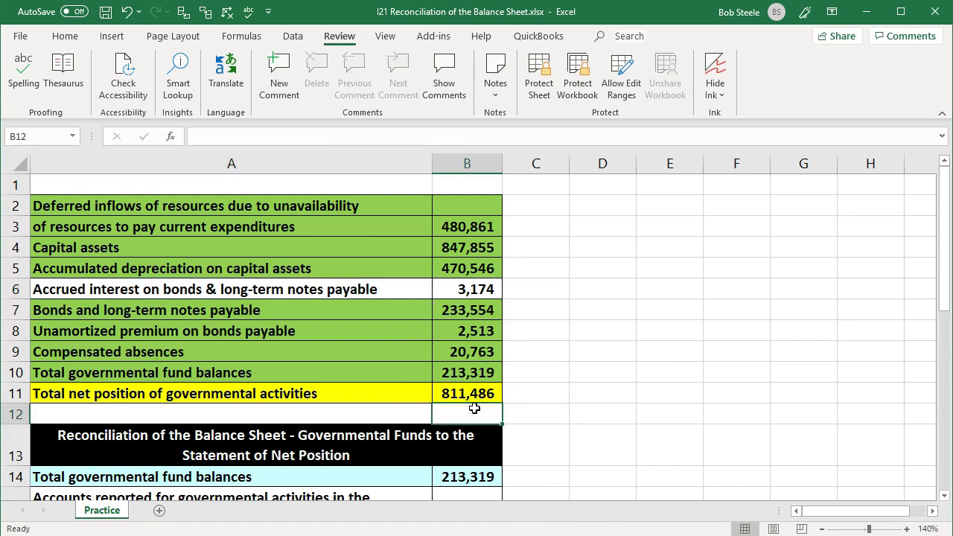
{"action": "scroll", "coordinate": [474, 407], "scroll_direction": "down", "scroll_amount": 4}
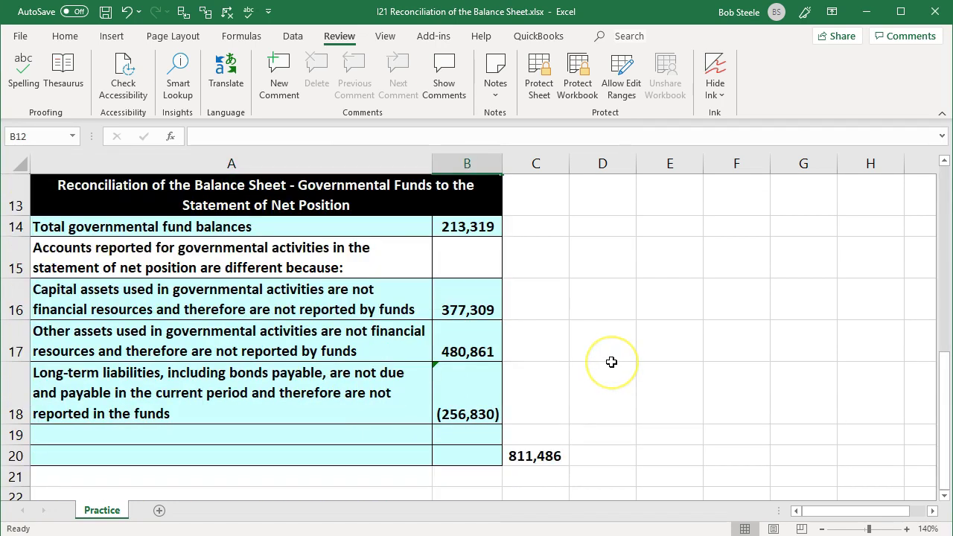
{"action": "scroll", "coordinate": [611, 362], "scroll_direction": "down", "scroll_amount": 1}
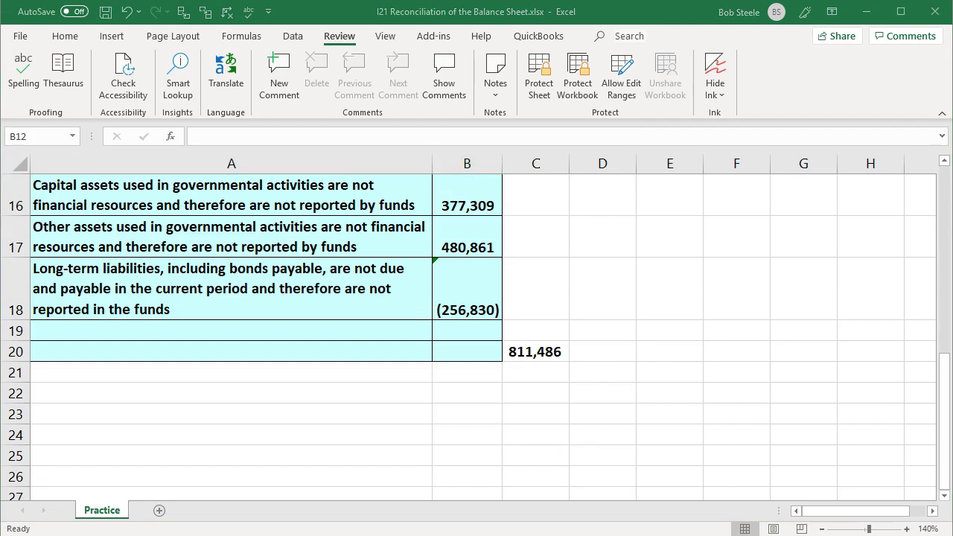
{"action": "key", "text": "ctrl+c"}
{"action": "left_click", "coordinate": [202, 335]}
{"action": "key", "text": "ctrl+v"}
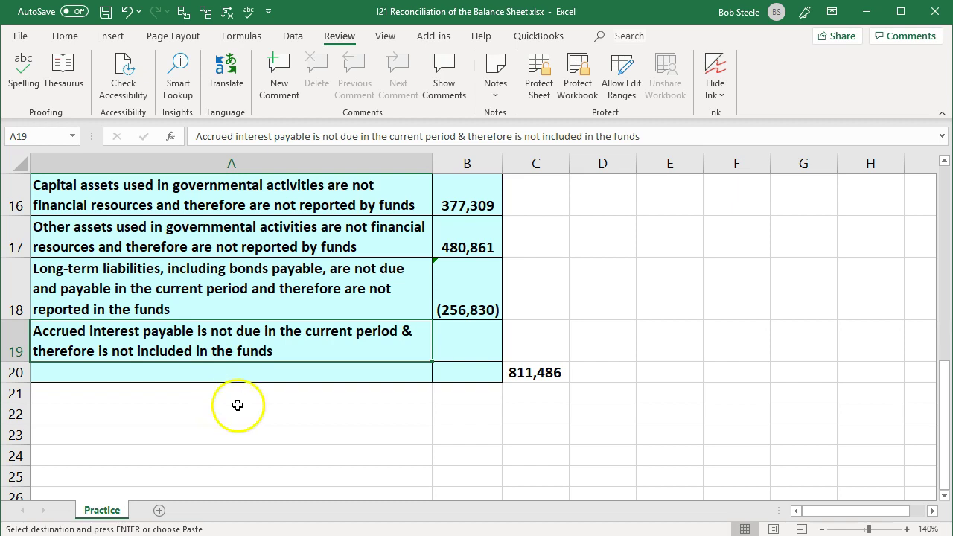
Enter -B6 in cell B19 to deduct the accrued interest on bonds and long-term notes payable.
{"action": "left_click", "coordinate": [459, 339]}
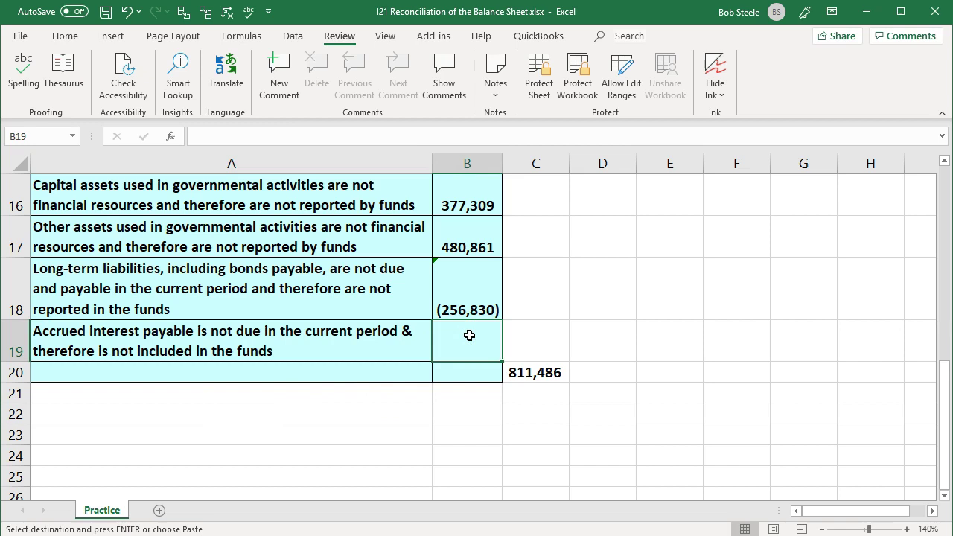
{"action": "type", "text": "-"}
{"action": "scroll", "coordinate": [469, 335], "scroll_direction": "up", "scroll_amount": 5}
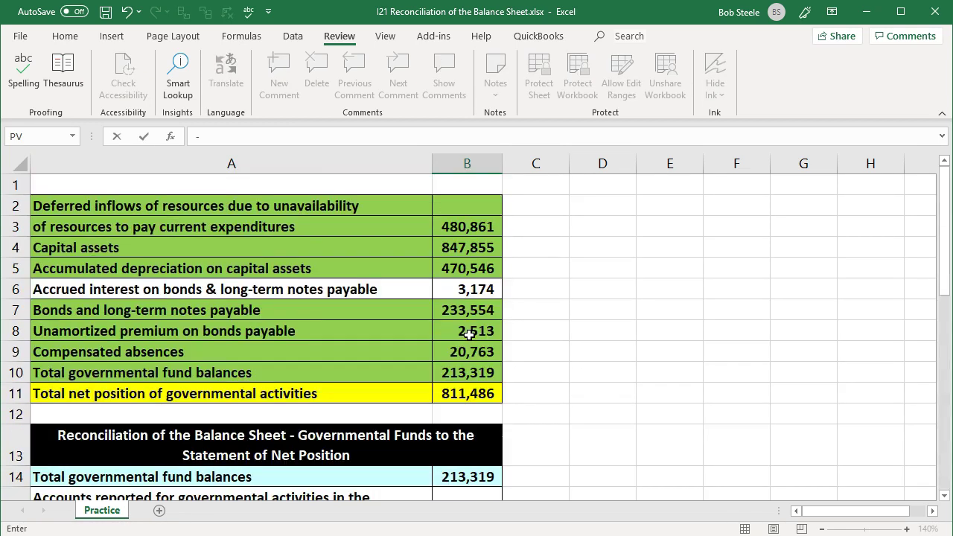
{"action": "left_click", "coordinate": [470, 289]}
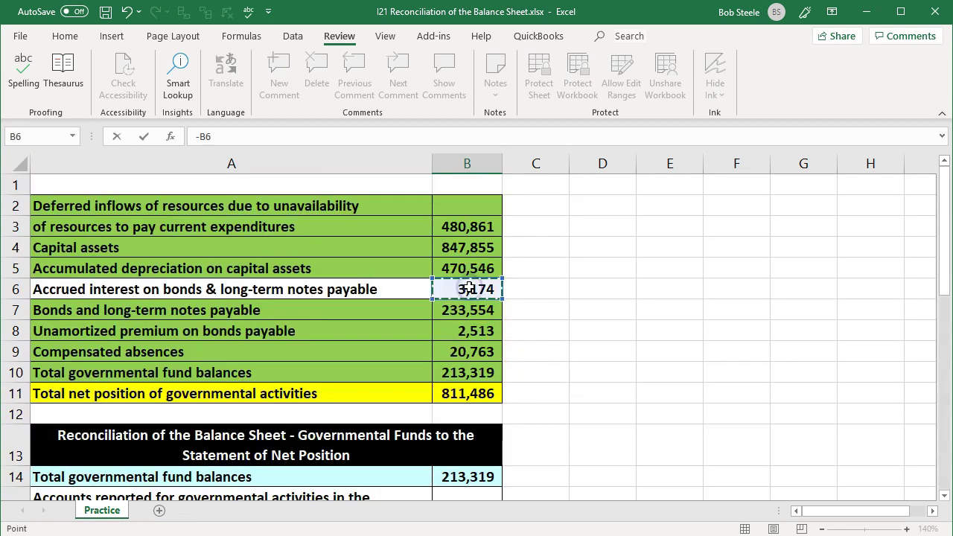
{"action": "key", "text": "Return"}
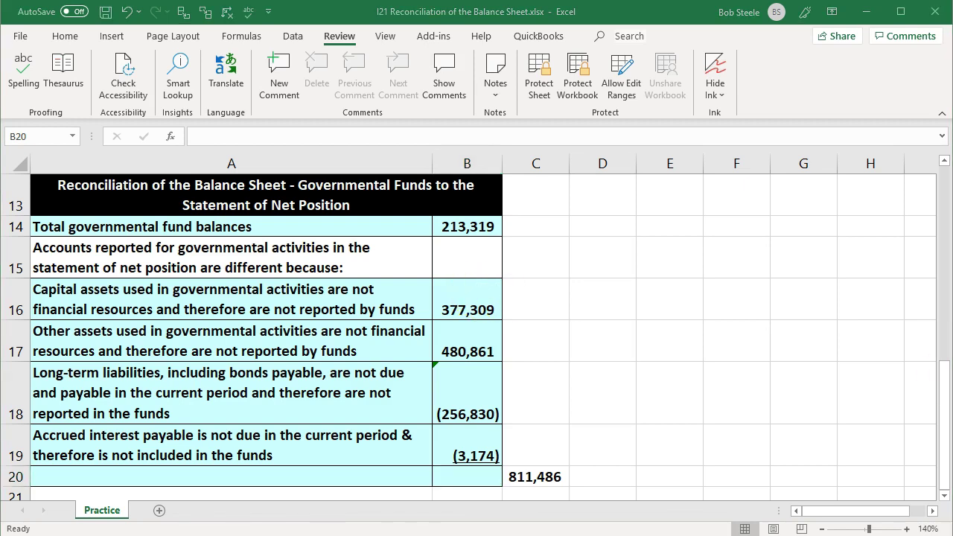
Paste the label "Net position of governmental activities" into cell A20, below the accrued interest line.
{"action": "key", "text": "ctrl+c"}
{"action": "left_click", "coordinate": [266, 476]}
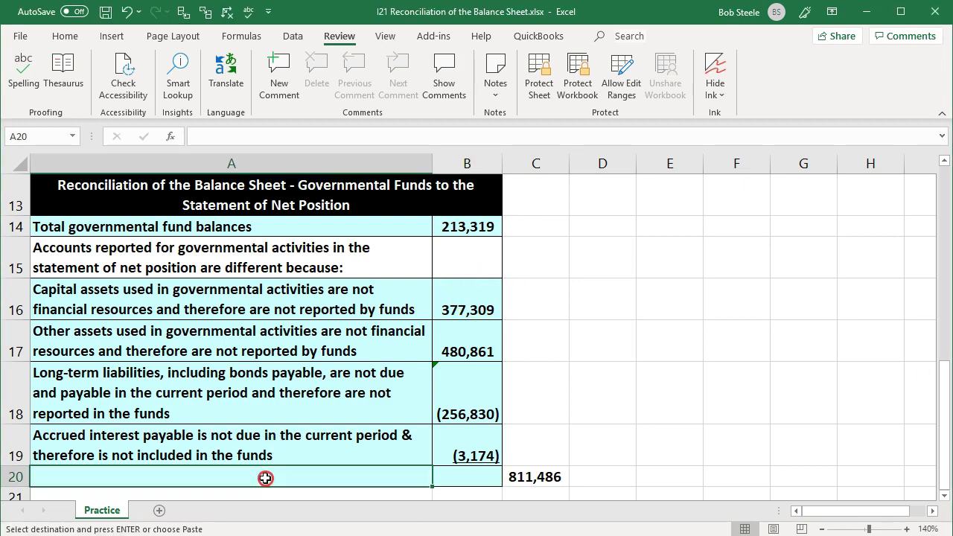
{"action": "right_click", "coordinate": [266, 476]}
{"action": "left_click", "coordinate": [305, 161]}
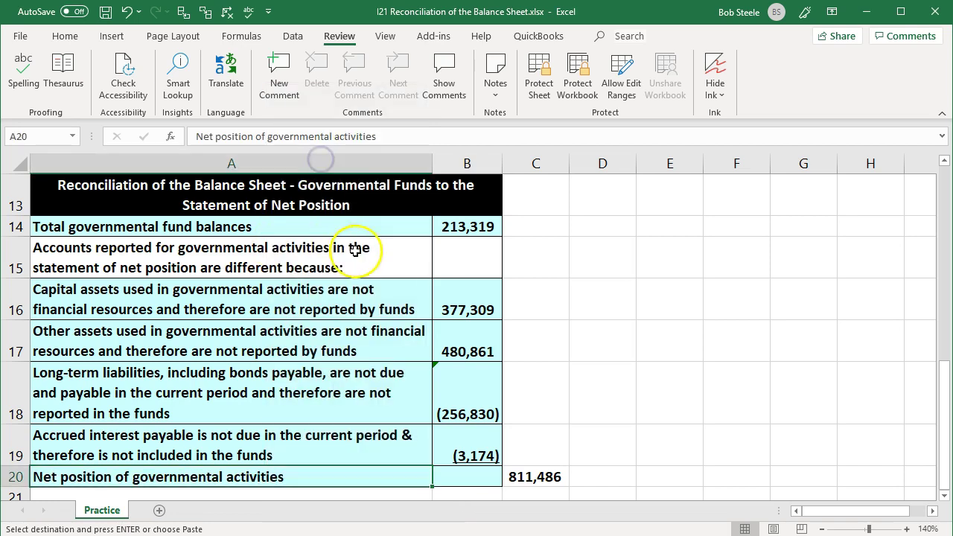
Total the reconciliation in cell B20 with =SUM(B14:B19) and select cell C20 to compare it with the linked net position figure.
{"action": "key", "text": "Right"}
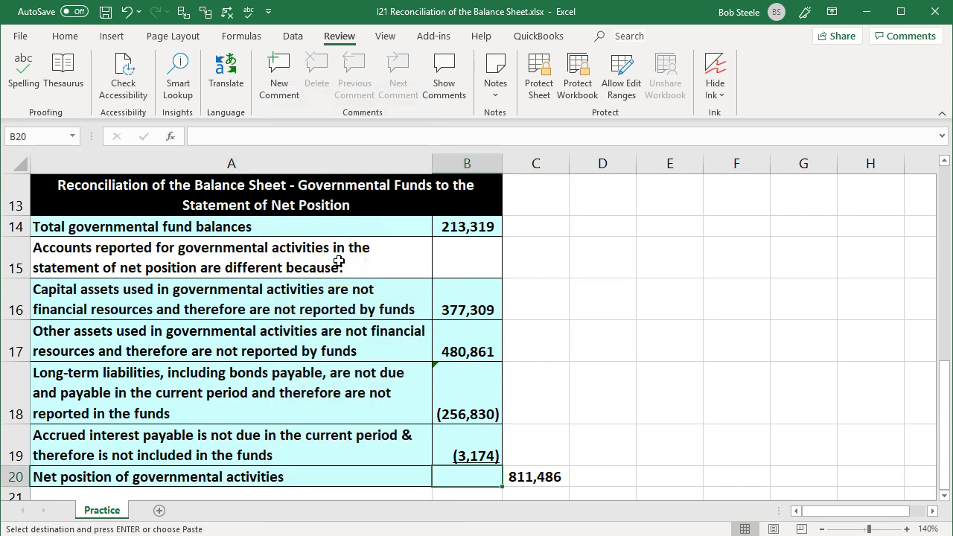
{"action": "key", "text": "Escape"}
{"action": "type", "text": "=sum("}
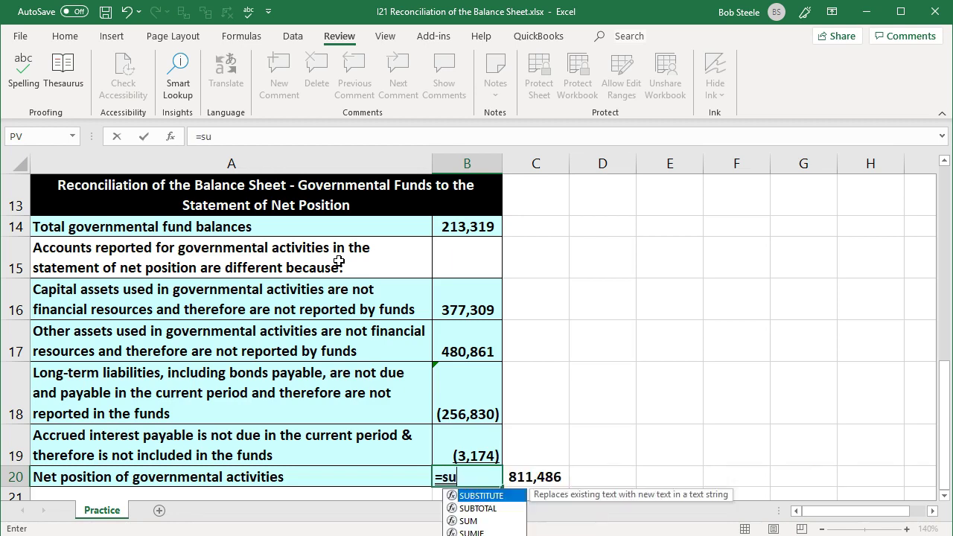
{"action": "key", "text": "Up"}
{"action": "key", "text": "shift+Up"}
{"action": "key", "text": "shift+Up"}
{"action": "key", "text": "shift+Up"}
{"action": "key", "text": "shift+Up"}
{"action": "key", "text": "shift+Up"}
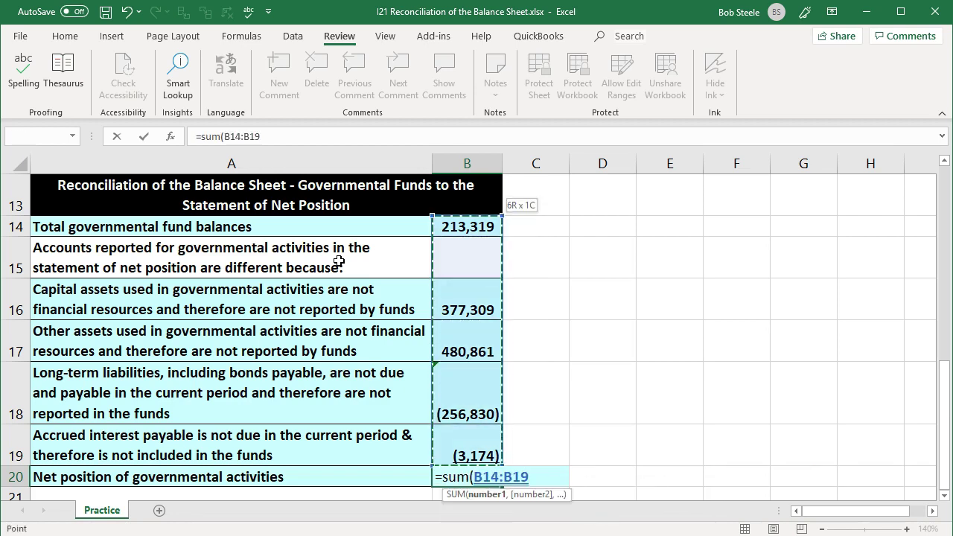
{"action": "key", "text": "Return"}
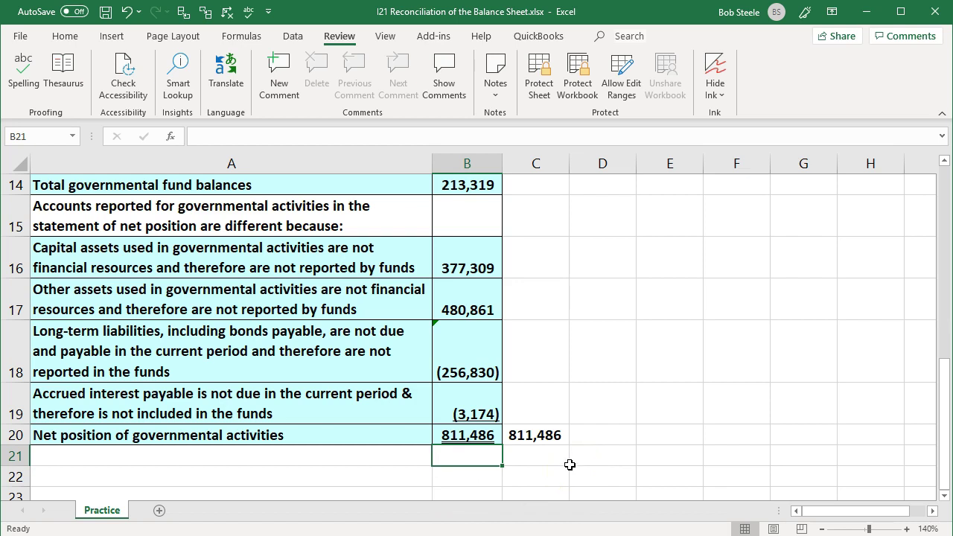
{"action": "left_click", "coordinate": [540, 432]}
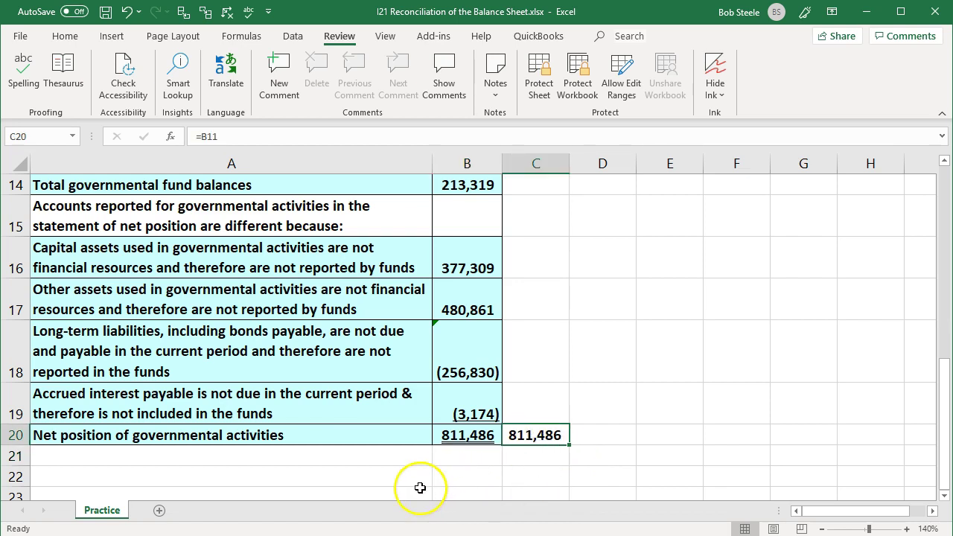